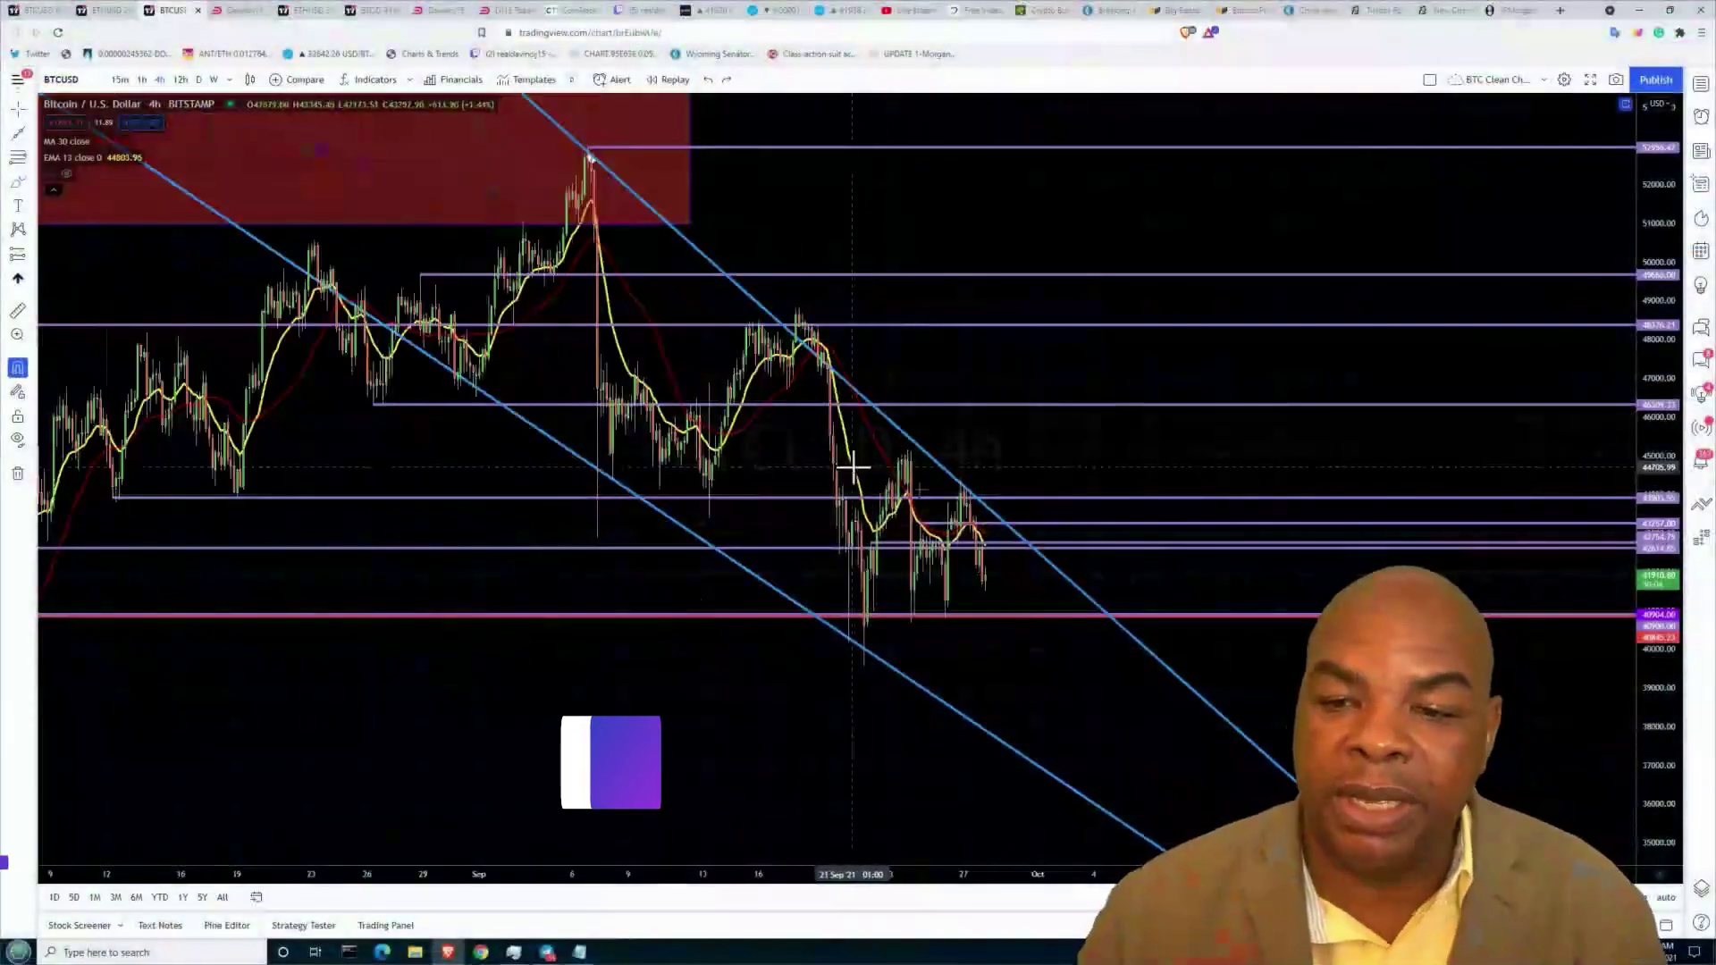
- Sketch a projected price path over the latest BTCUSD candles, then delete it
{"action": "left_click", "coordinate": [952, 497]}
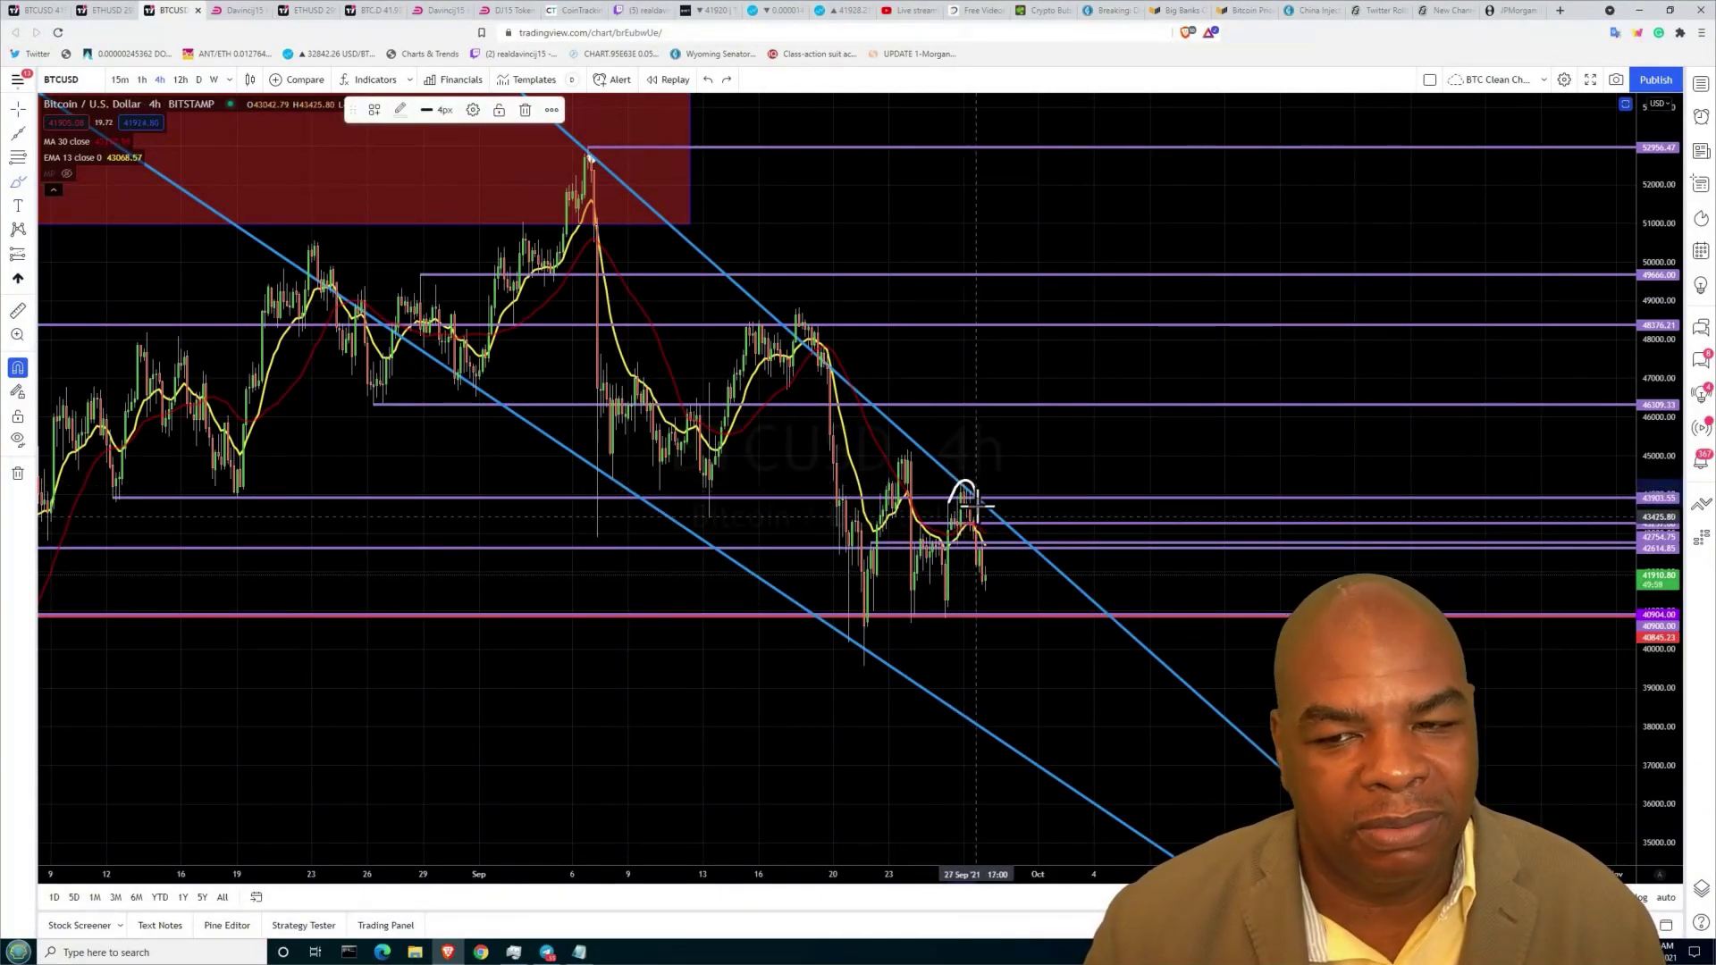
{"action": "left_click_drag", "start_coordinate": [988, 555], "coordinate": [991, 585]}
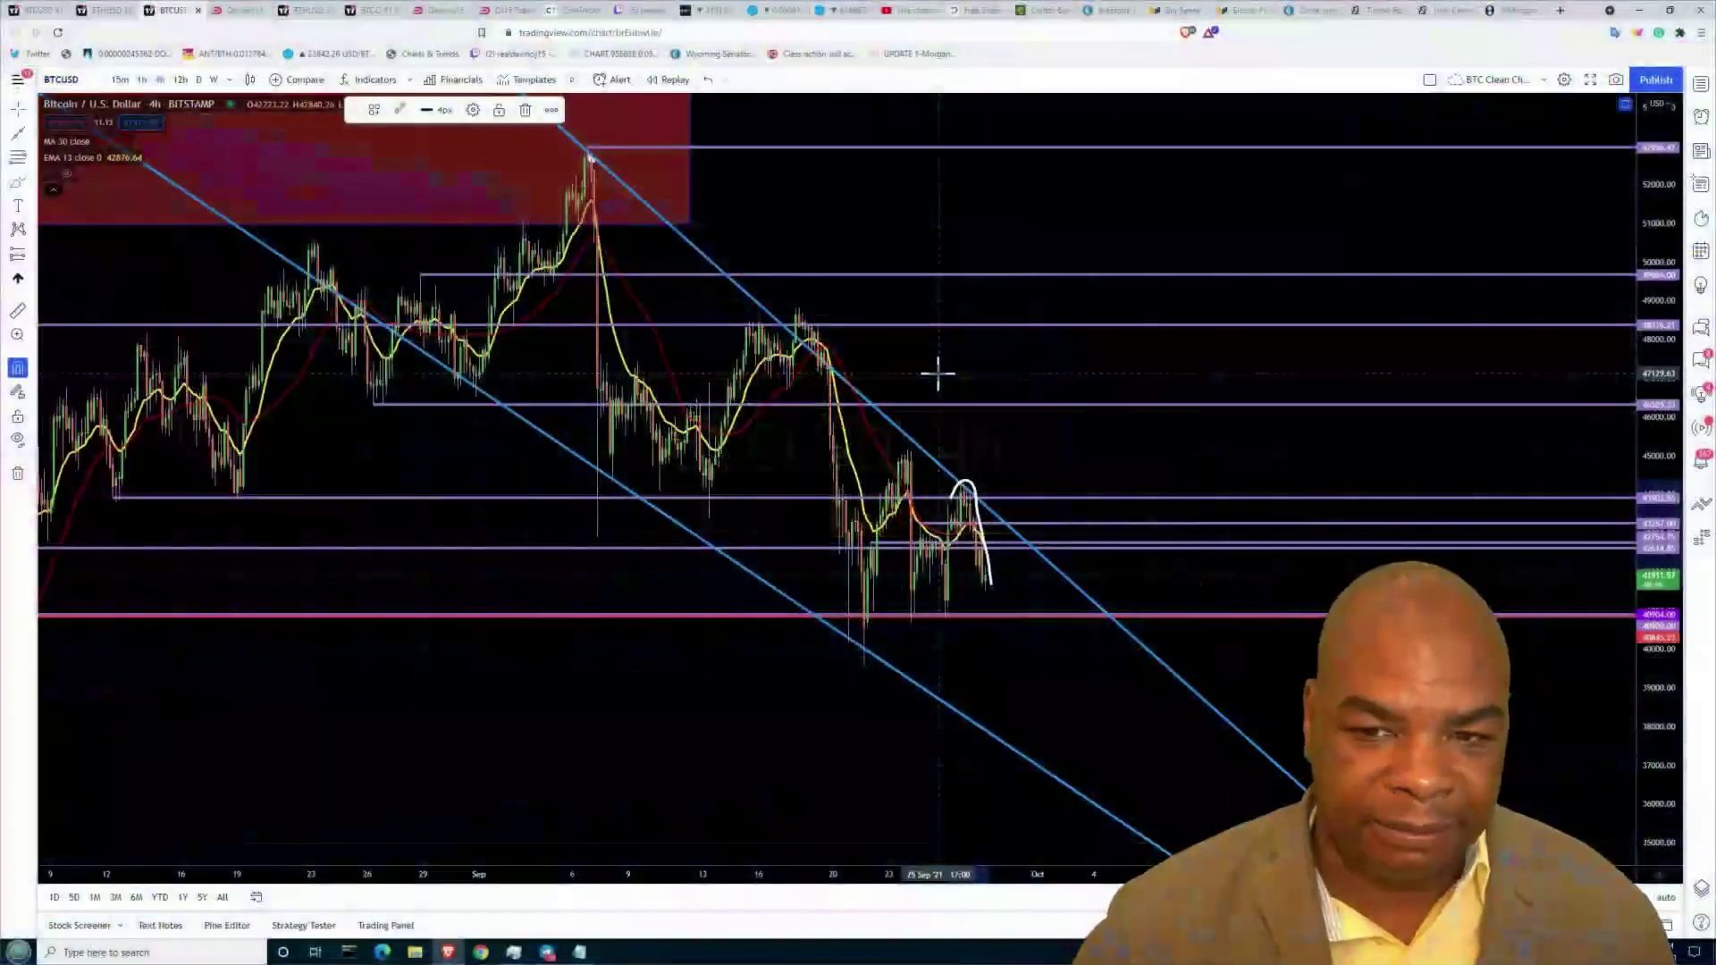
{"action": "key", "text": "Delete"}
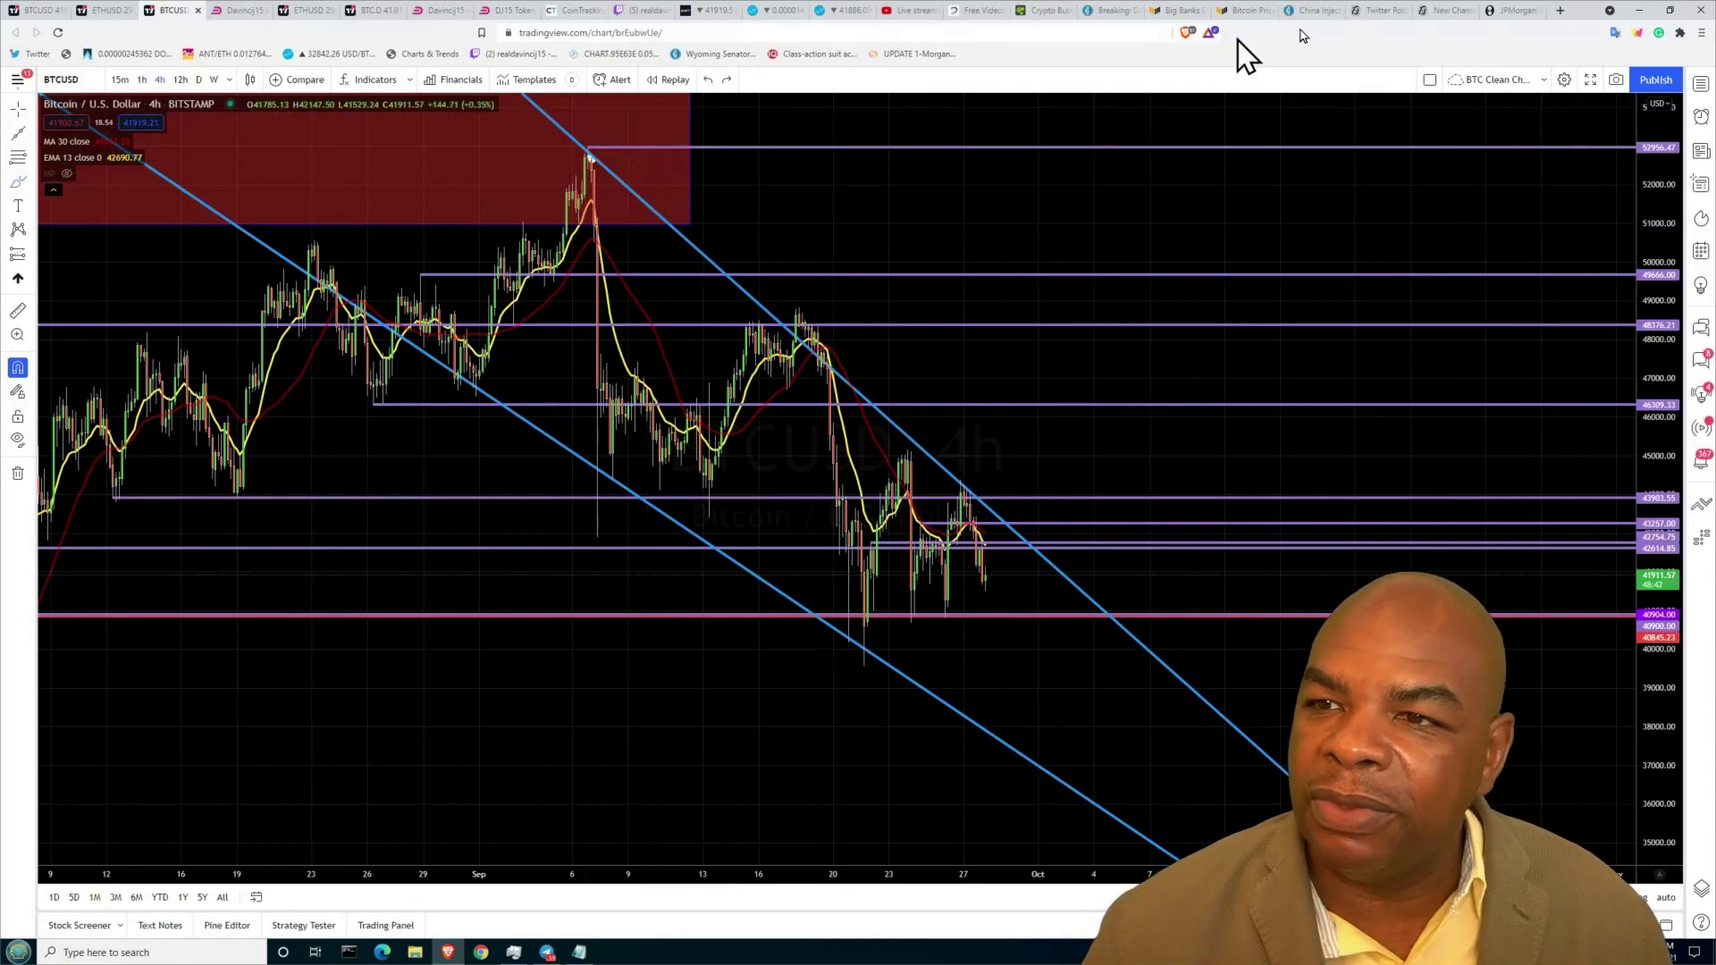
- Check the free videos page, then return to the BTCUSD chart
{"action": "left_click", "coordinate": [962, 14]}
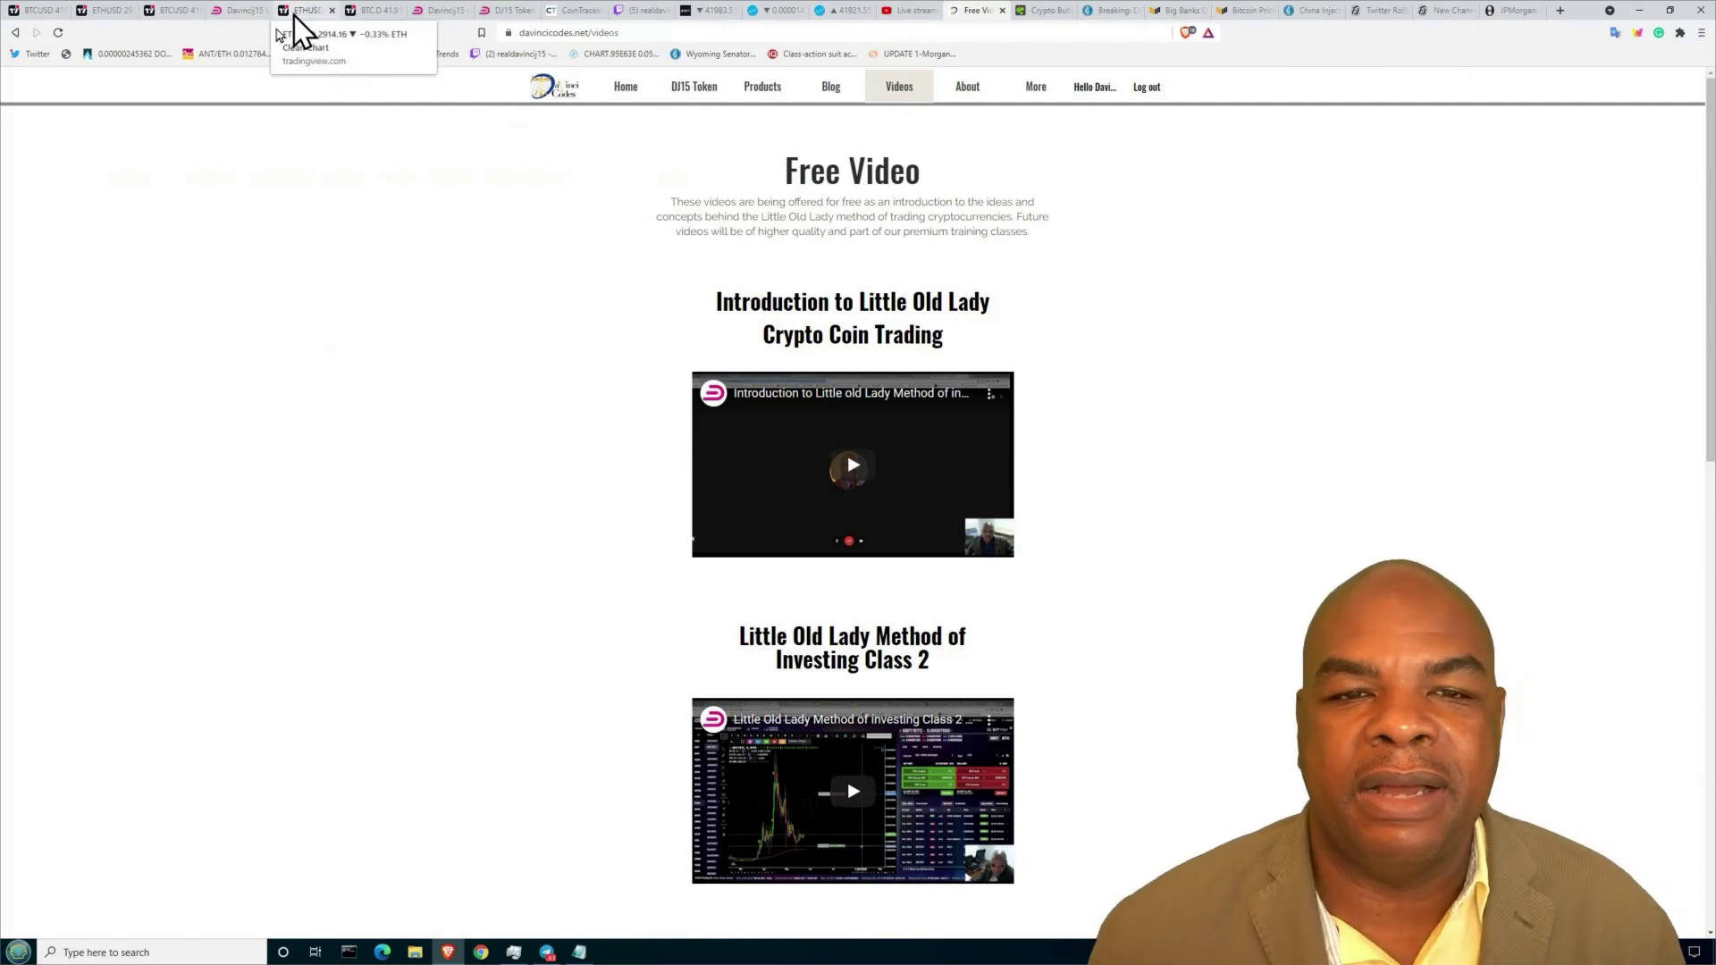
{"action": "left_click", "coordinate": [162, 11]}
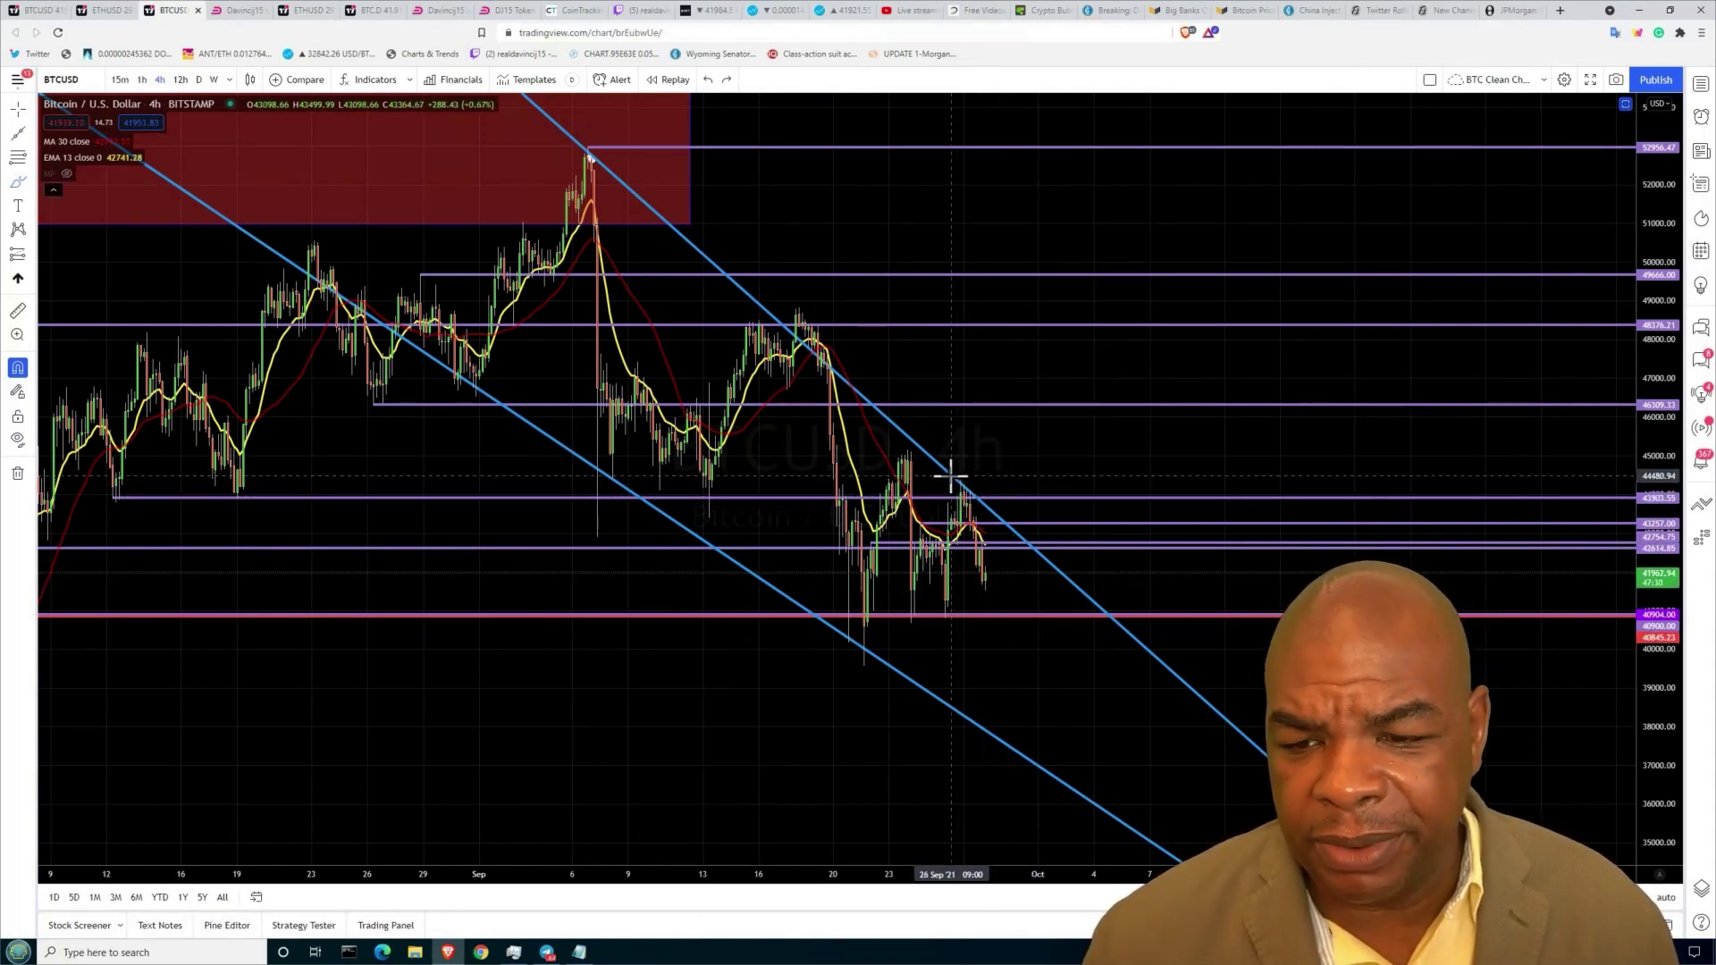
{"action": "scroll", "coordinate": [949, 476], "scroll_direction": "up", "scroll_amount": 2}
{"action": "scroll", "coordinate": [836, 505], "scroll_direction": "up", "scroll_amount": 2}
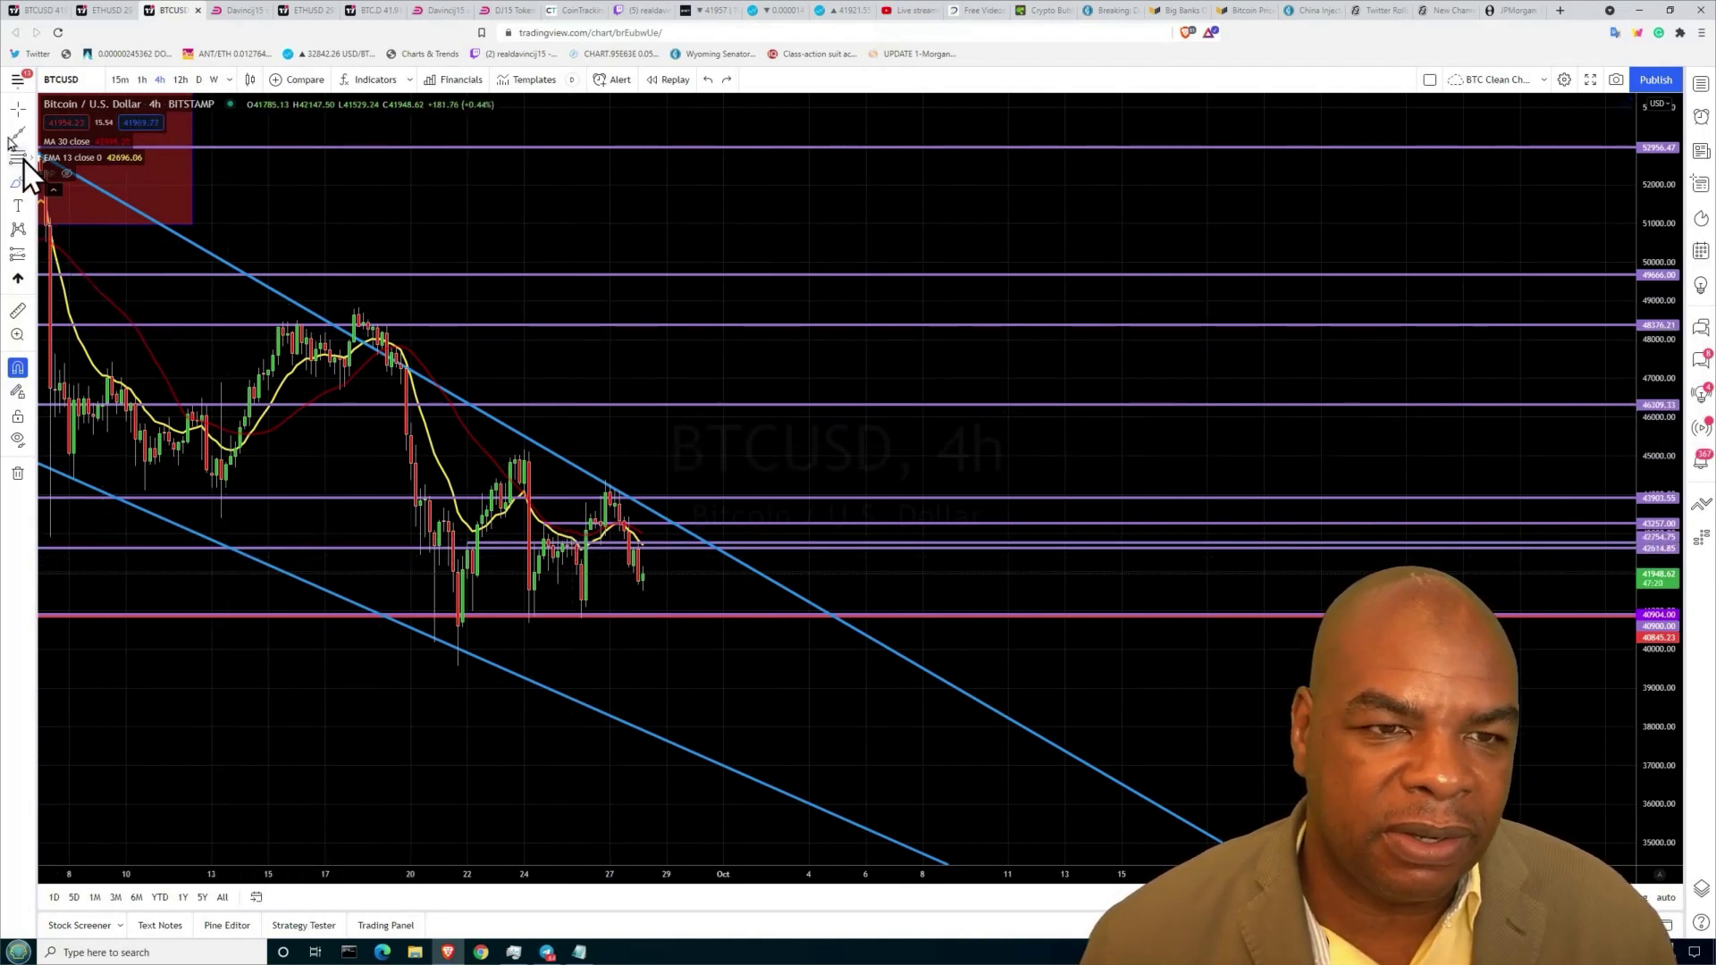
- Draw a vertical trend line from 43257 toward the lows, adjust it, then delete it
{"action": "left_click", "coordinate": [33, 134]}
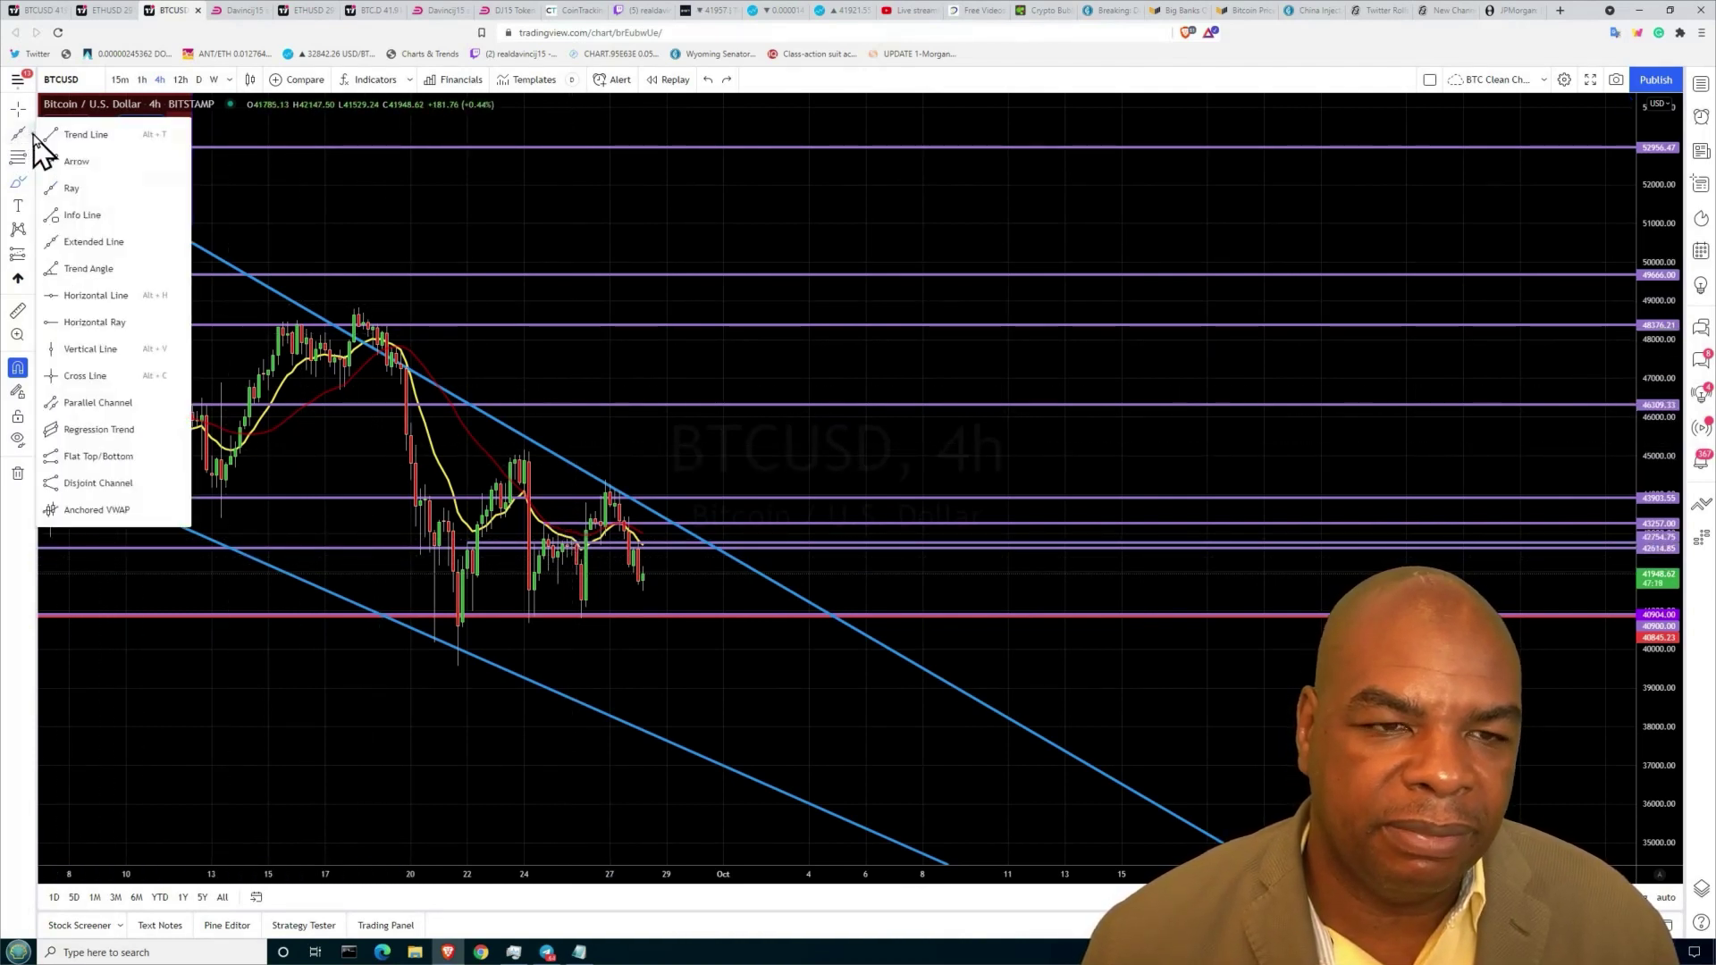
{"action": "left_click", "coordinate": [56, 135]}
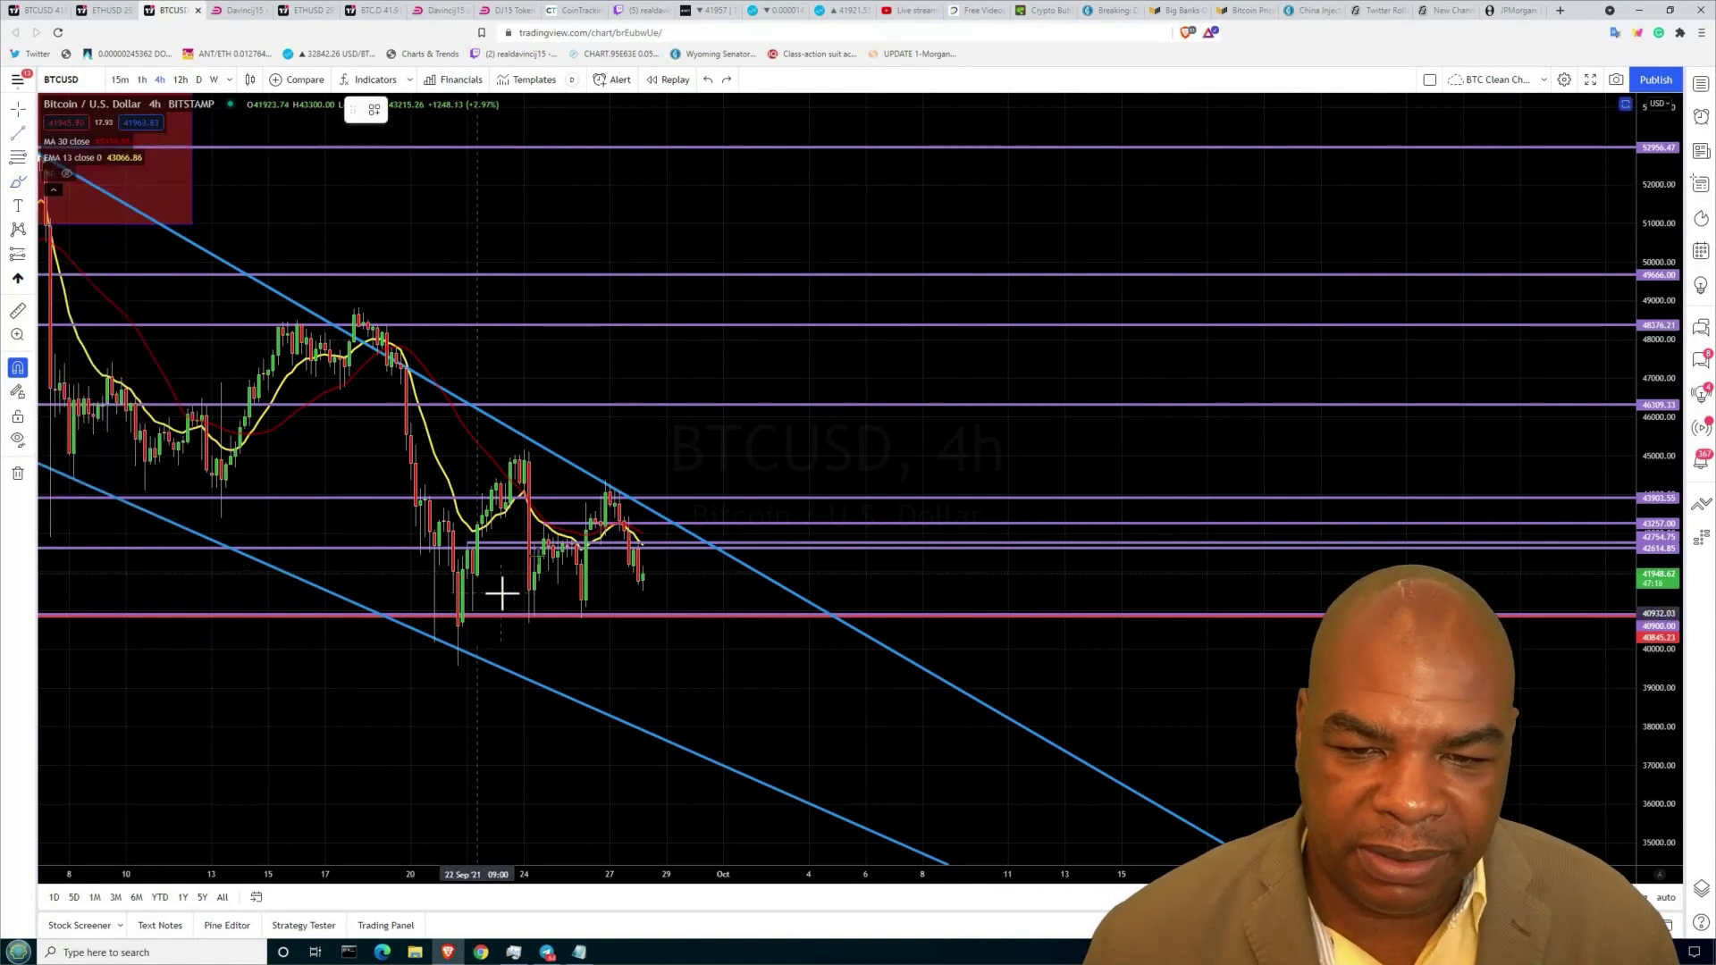
{"action": "left_click", "coordinate": [544, 525]}
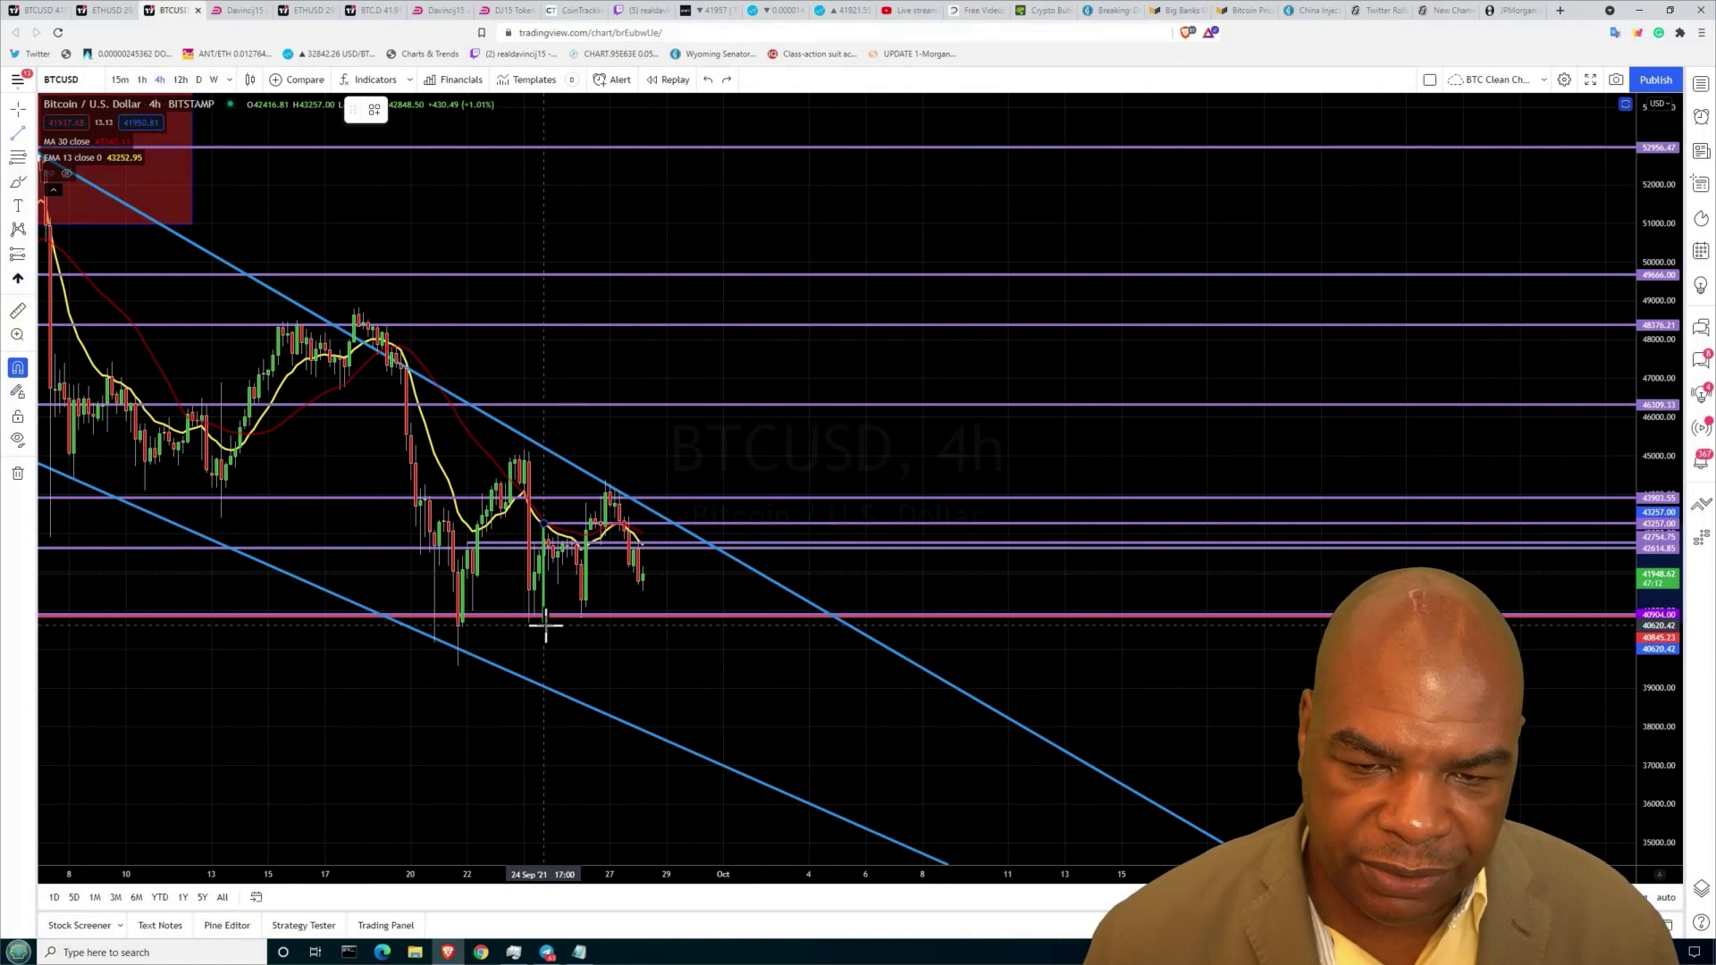
{"action": "left_click", "coordinate": [545, 624]}
{"action": "left_click_drag", "start_coordinate": [545, 598], "coordinate": [548, 487]}
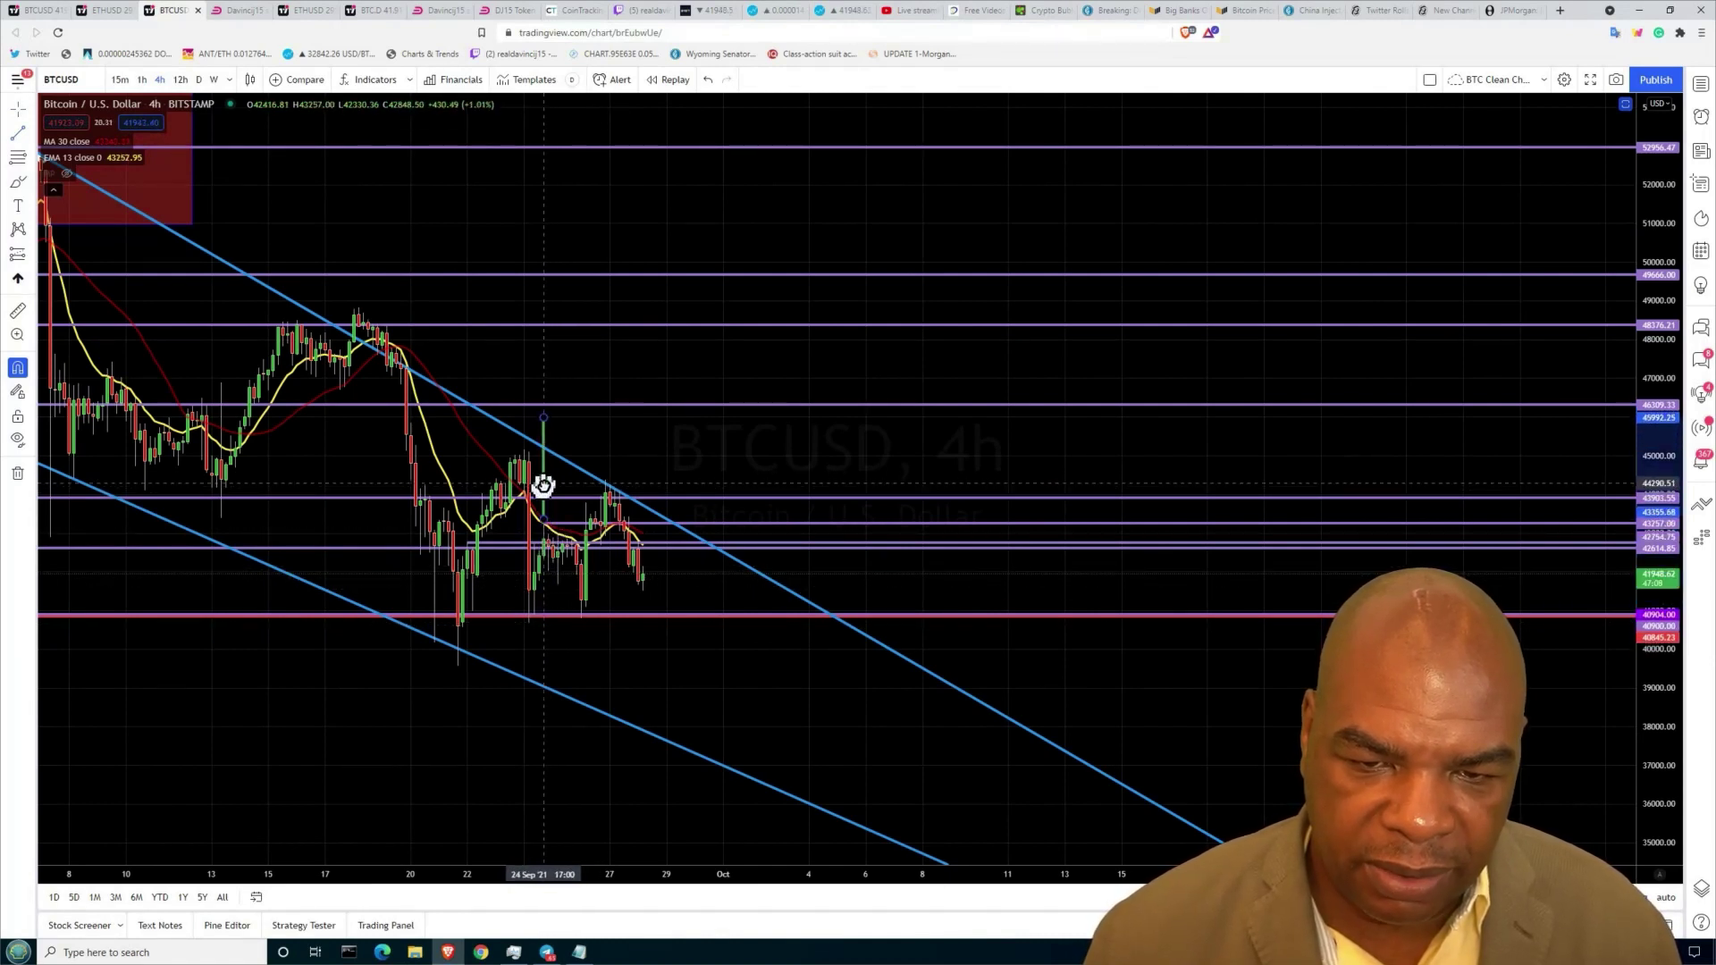
{"action": "left_click_drag", "start_coordinate": [544, 487], "coordinate": [562, 589]}
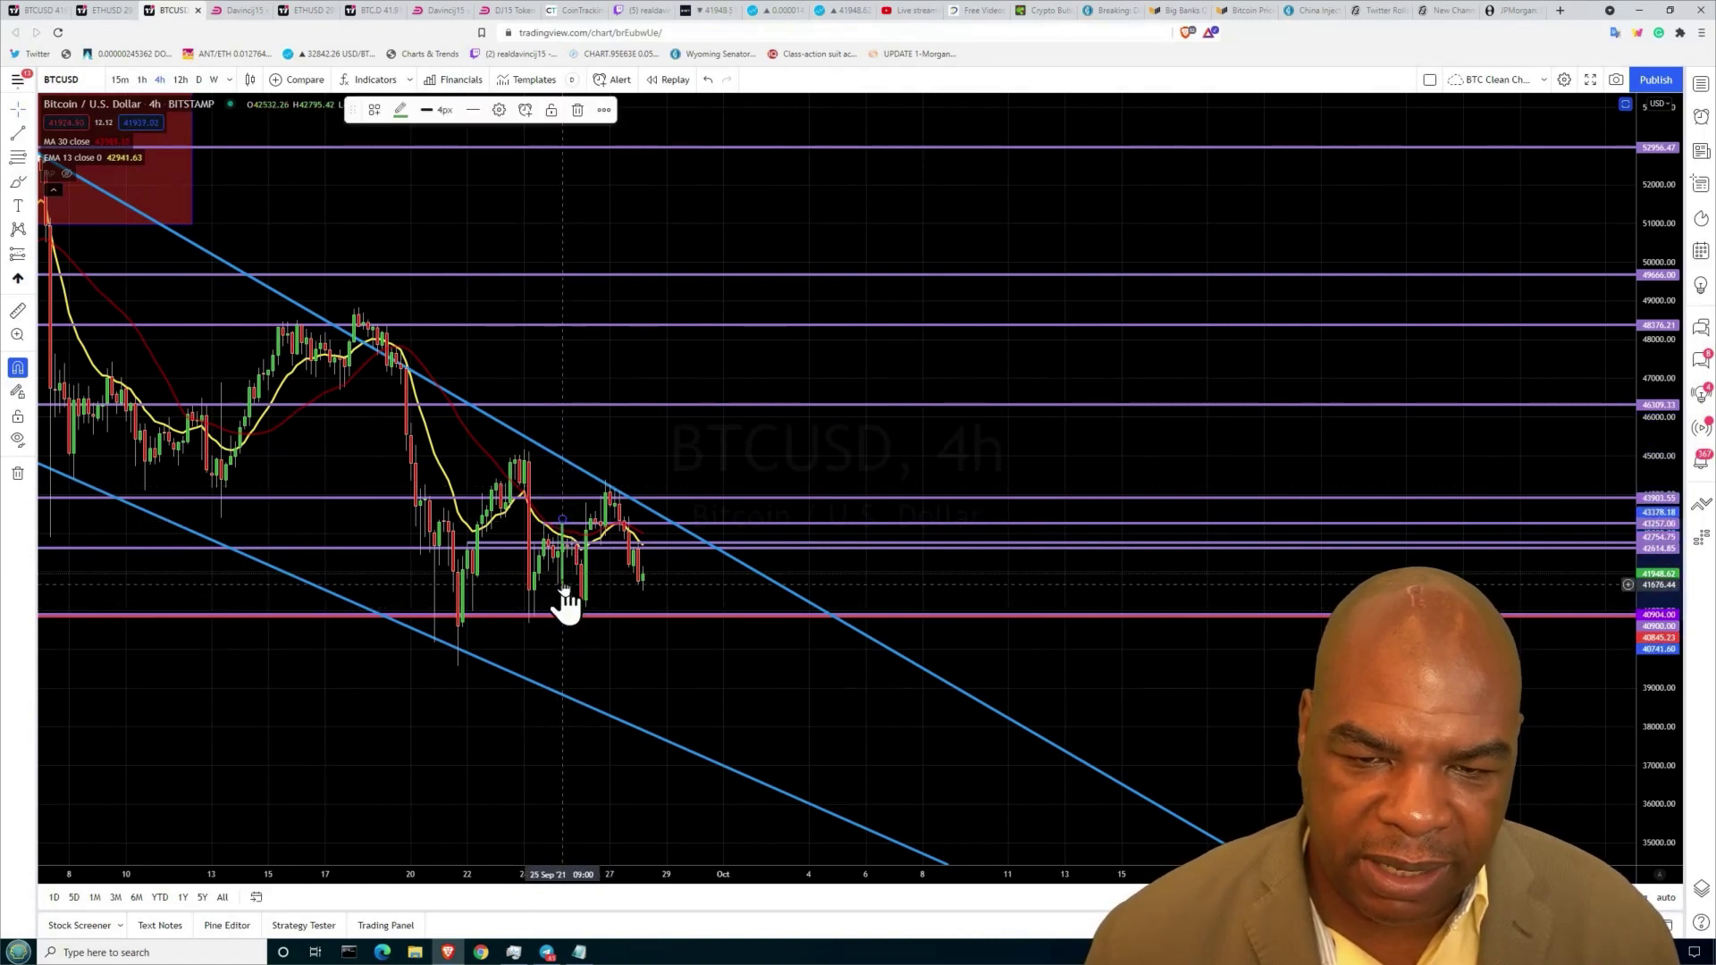
{"action": "key", "text": "Delete"}
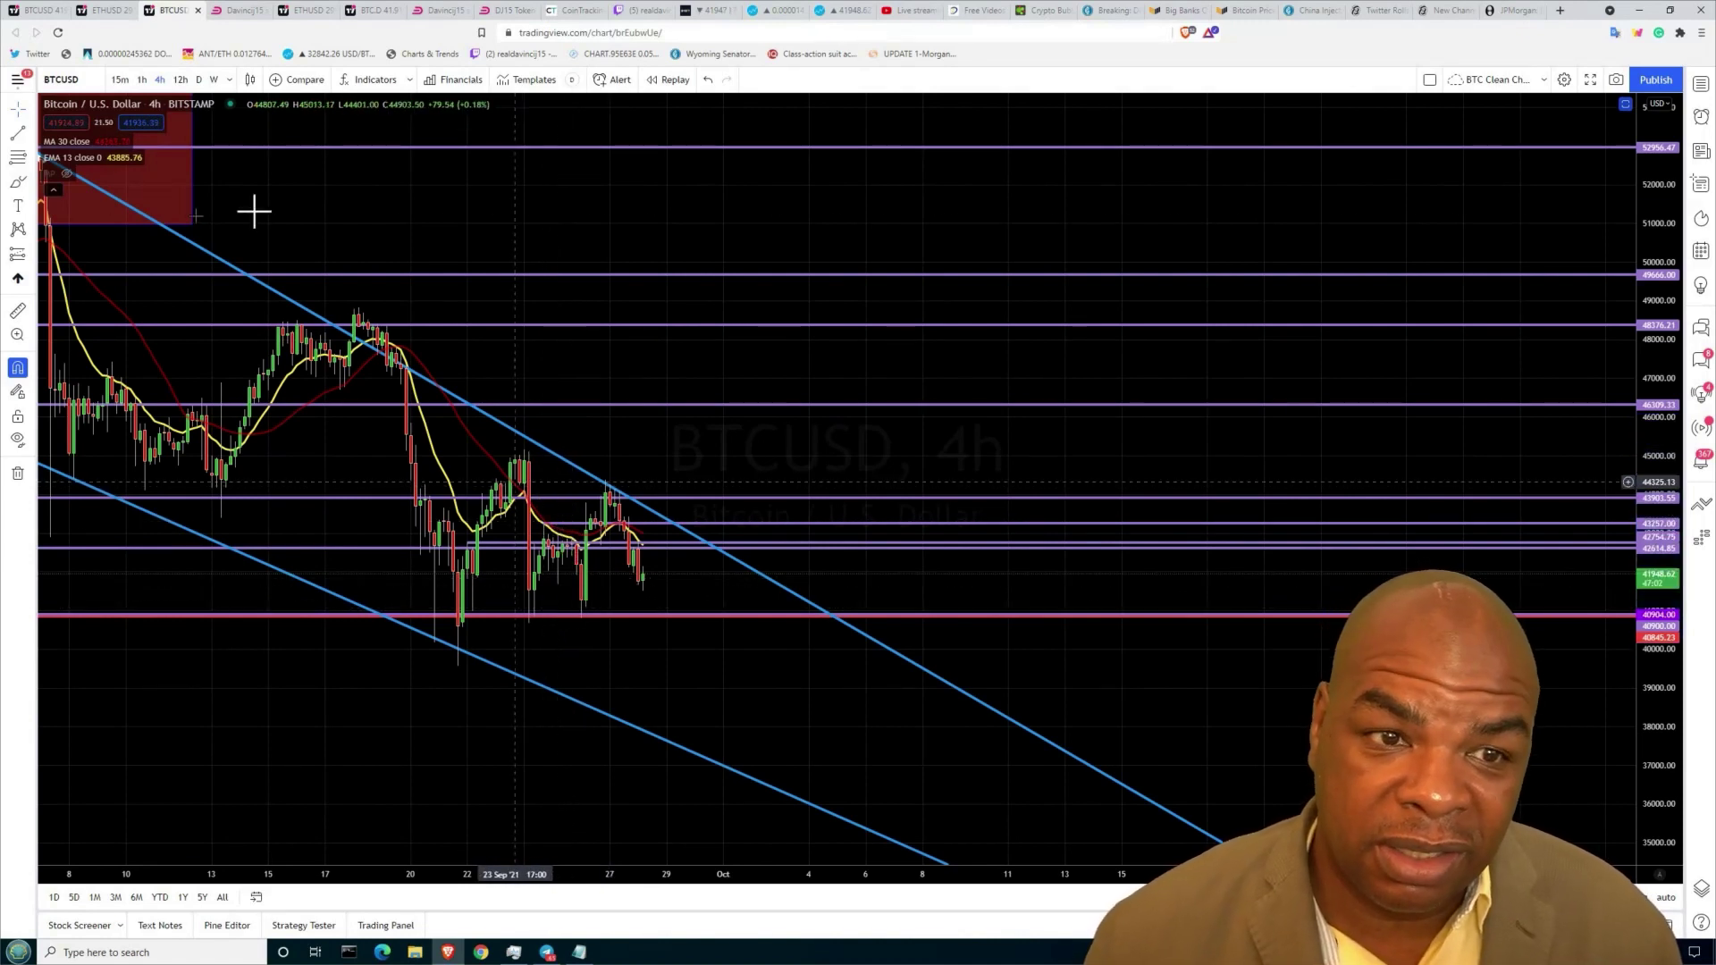
- Draw a trend line from near 42754.75 to the recent low, then delete it
{"action": "left_click", "coordinate": [18, 132]}
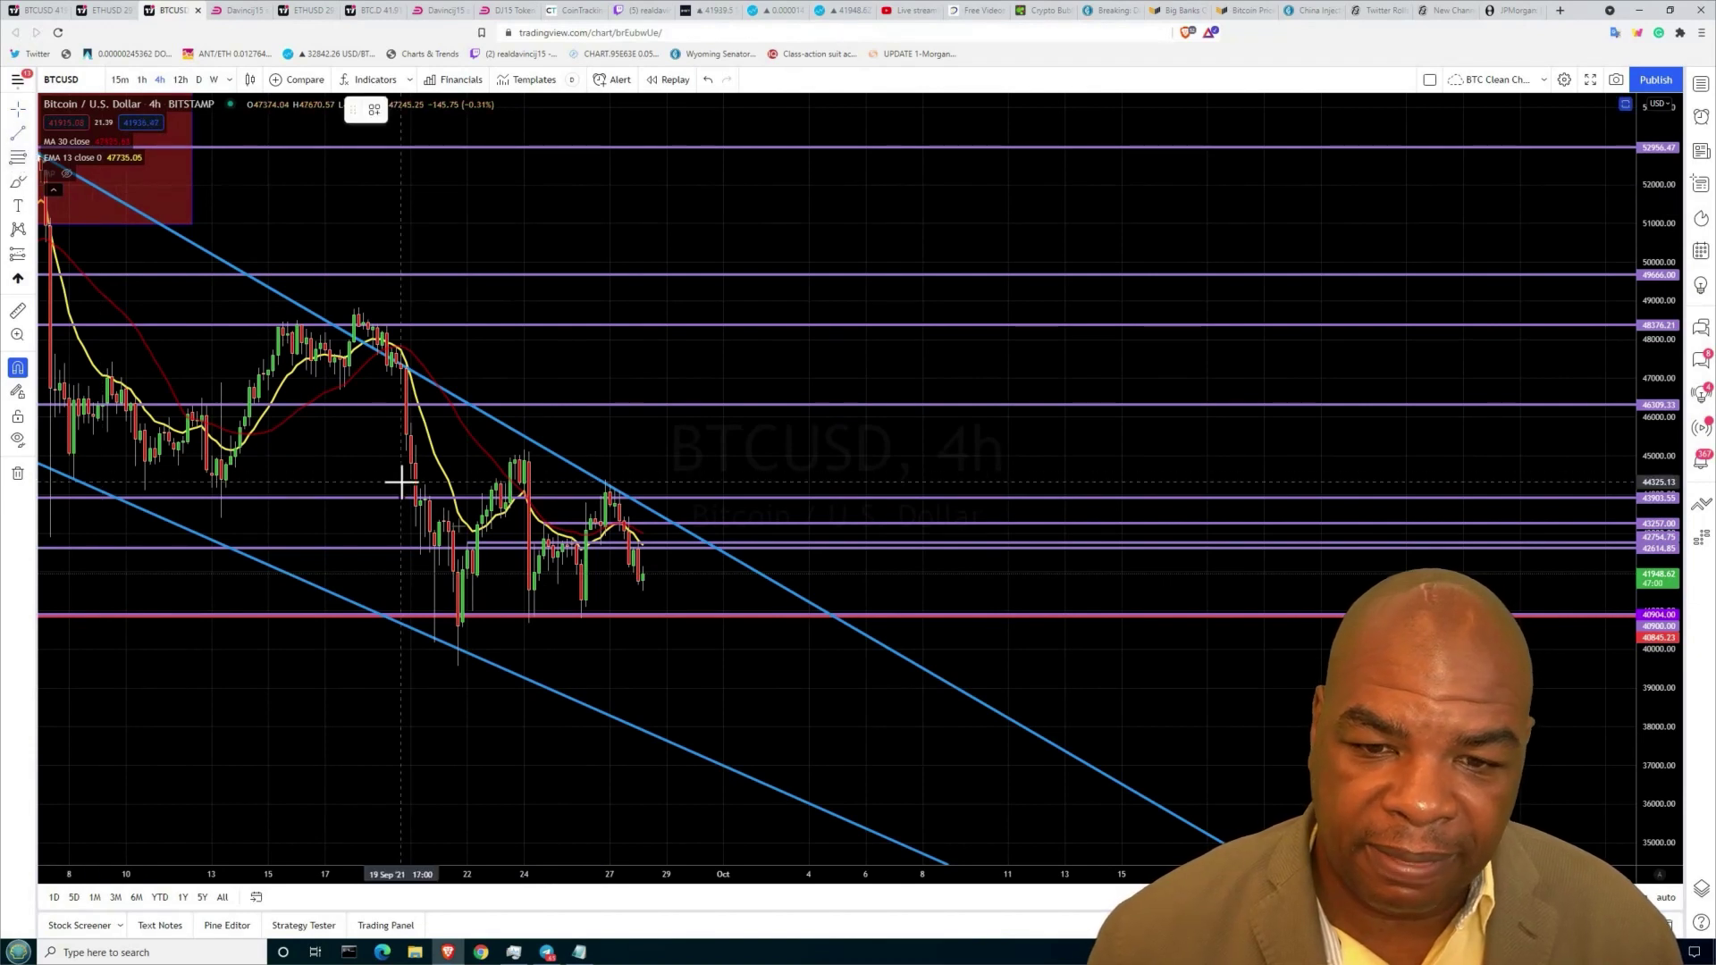
{"action": "left_click", "coordinate": [543, 536]}
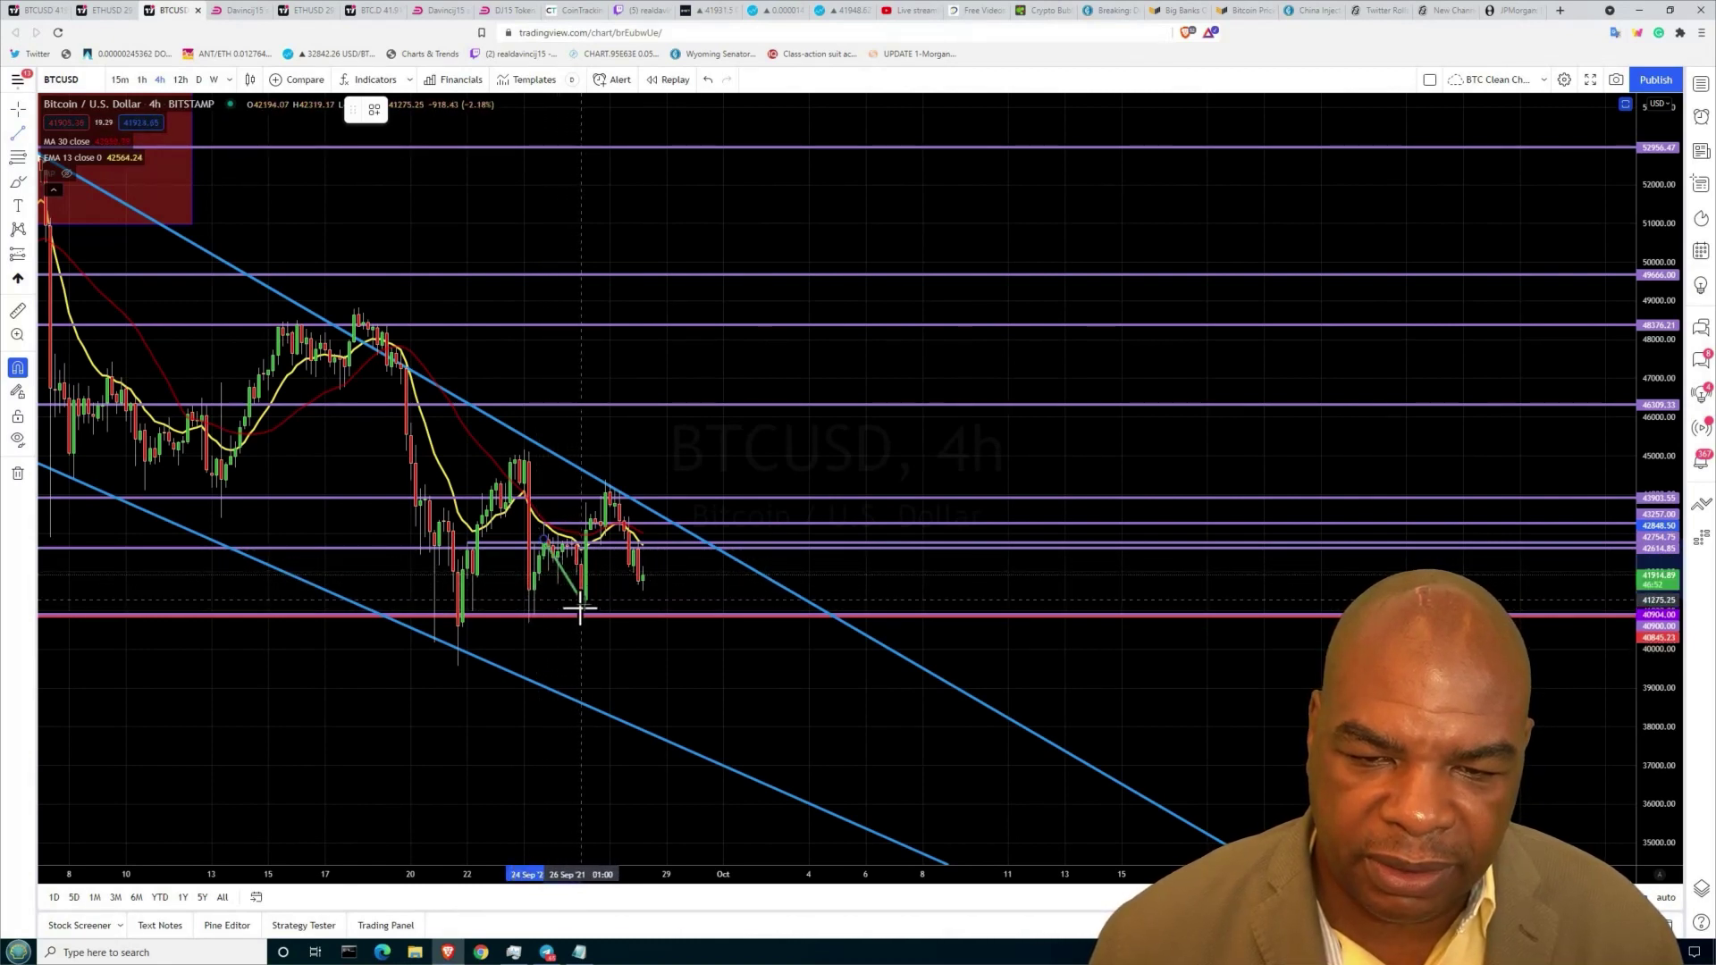
{"action": "left_click", "coordinate": [585, 606]}
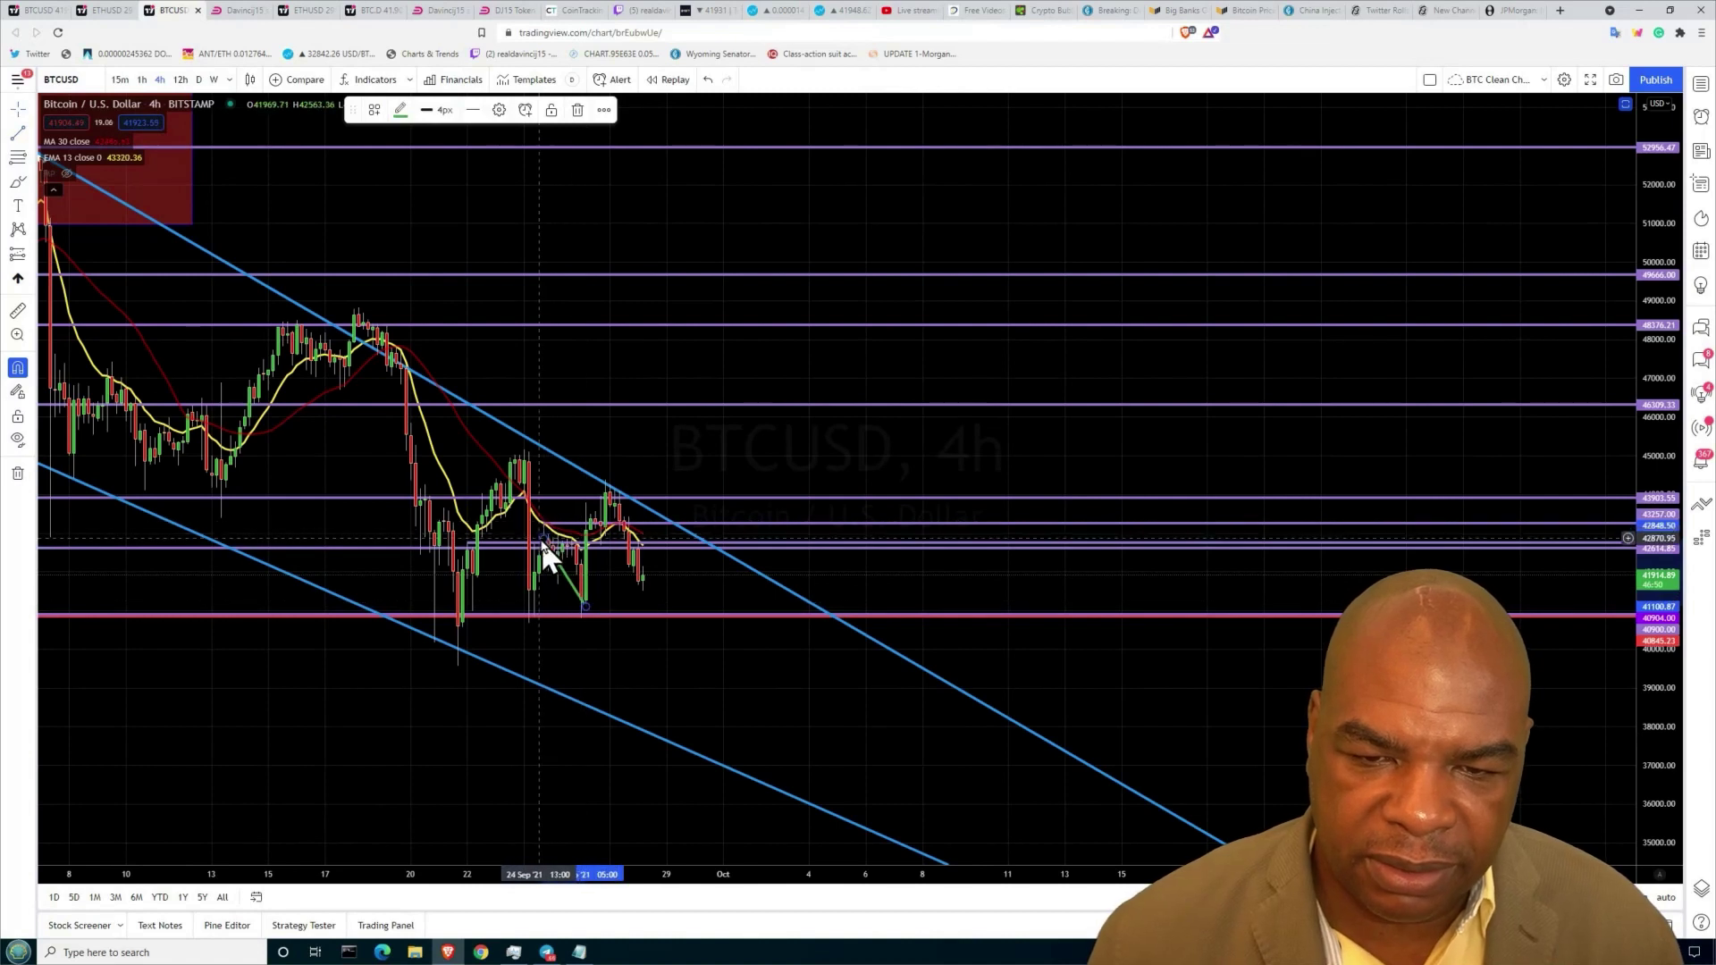
{"action": "key", "text": "Delete"}
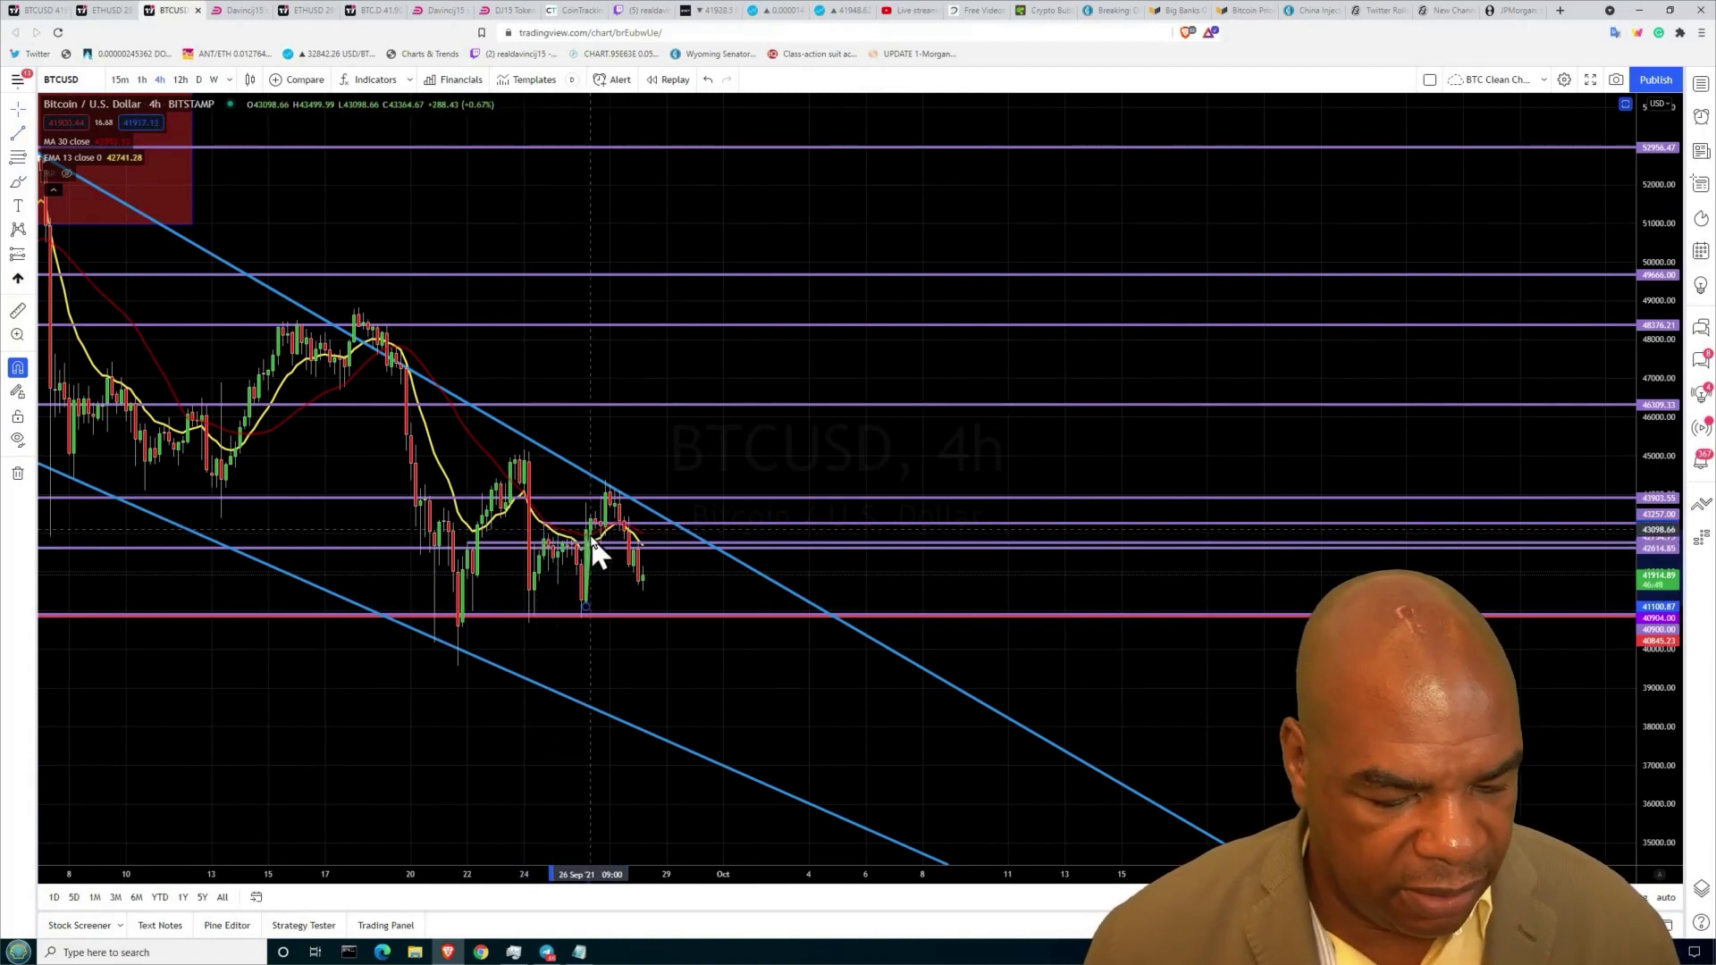
- Draw a green segment rising from the recent low, reposition it, then delete it
{"action": "left_click_drag", "start_coordinate": [590, 540], "coordinate": [582, 539]}
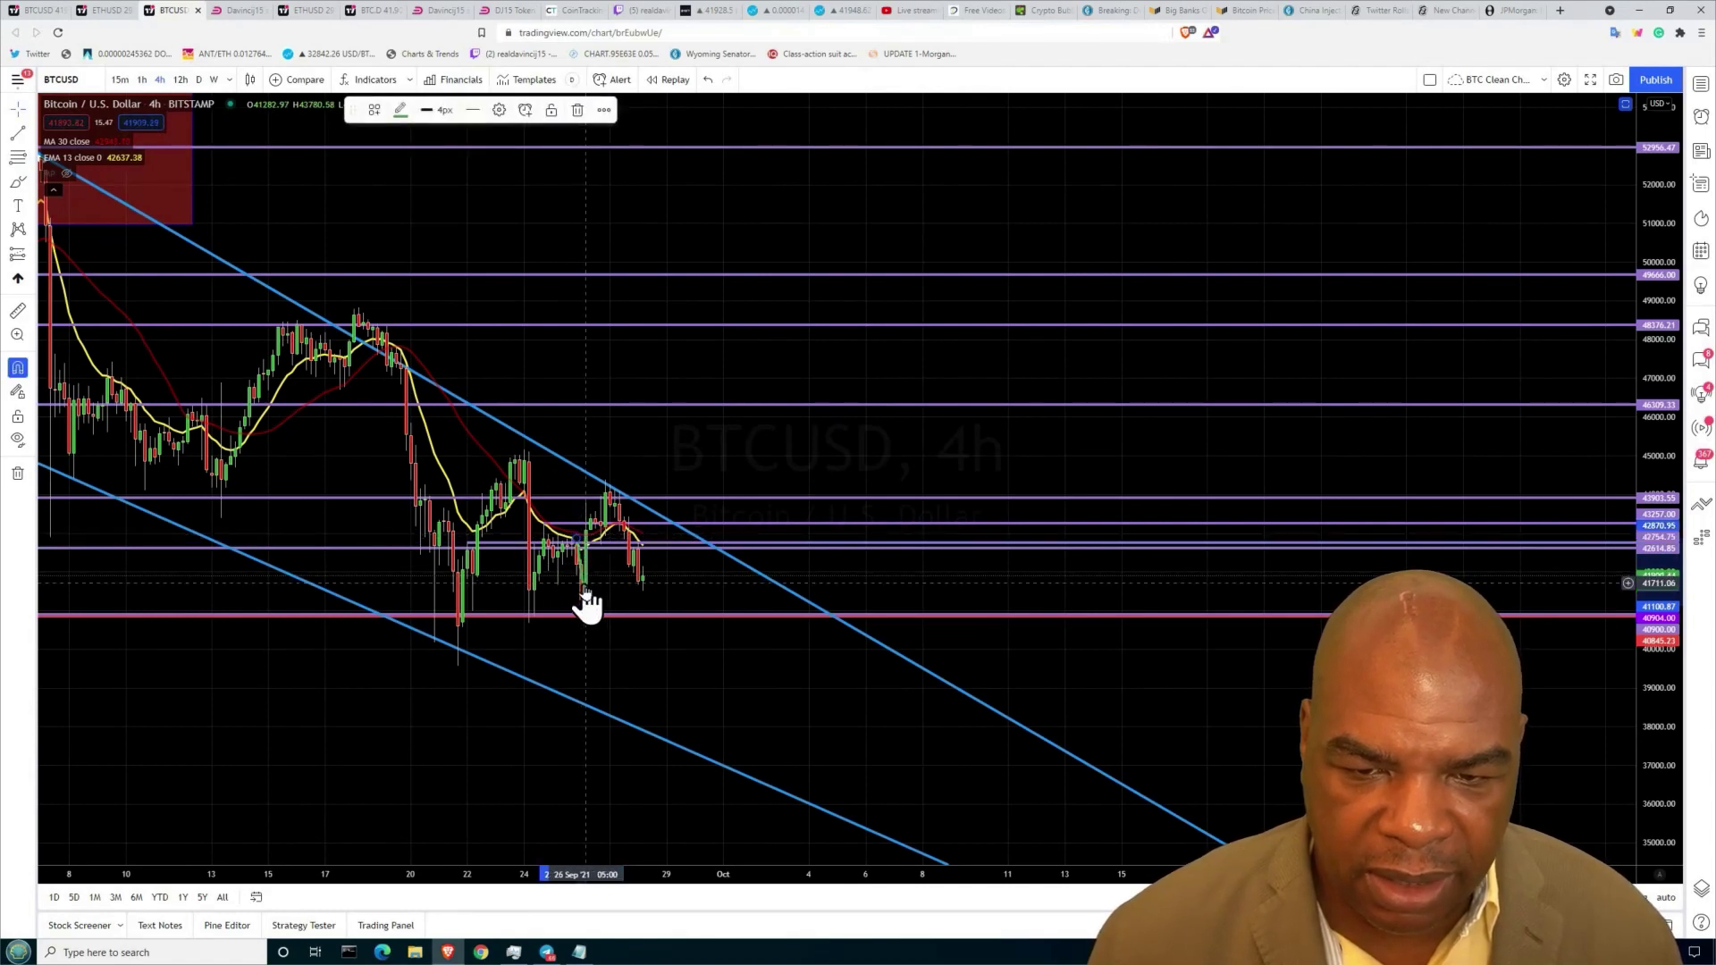
{"action": "left_click", "coordinate": [582, 572]}
{"action": "left_click_drag", "start_coordinate": [576, 518], "coordinate": [574, 522]}
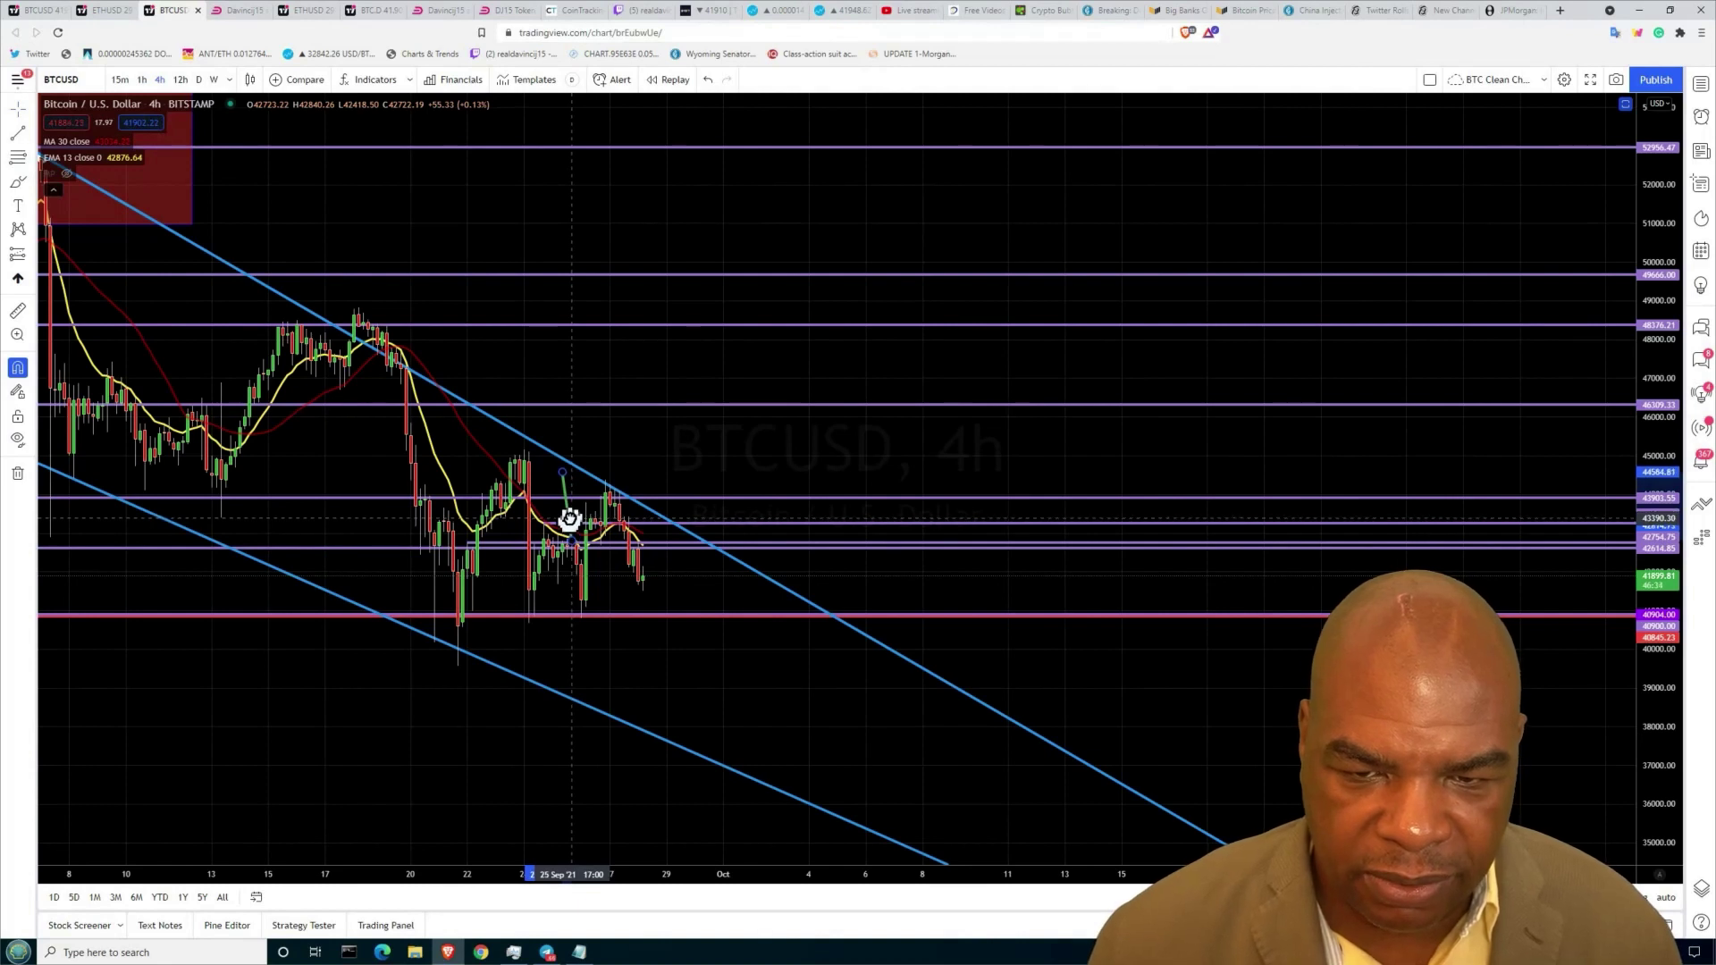
{"action": "left_click_drag", "start_coordinate": [574, 538], "coordinate": [579, 527]}
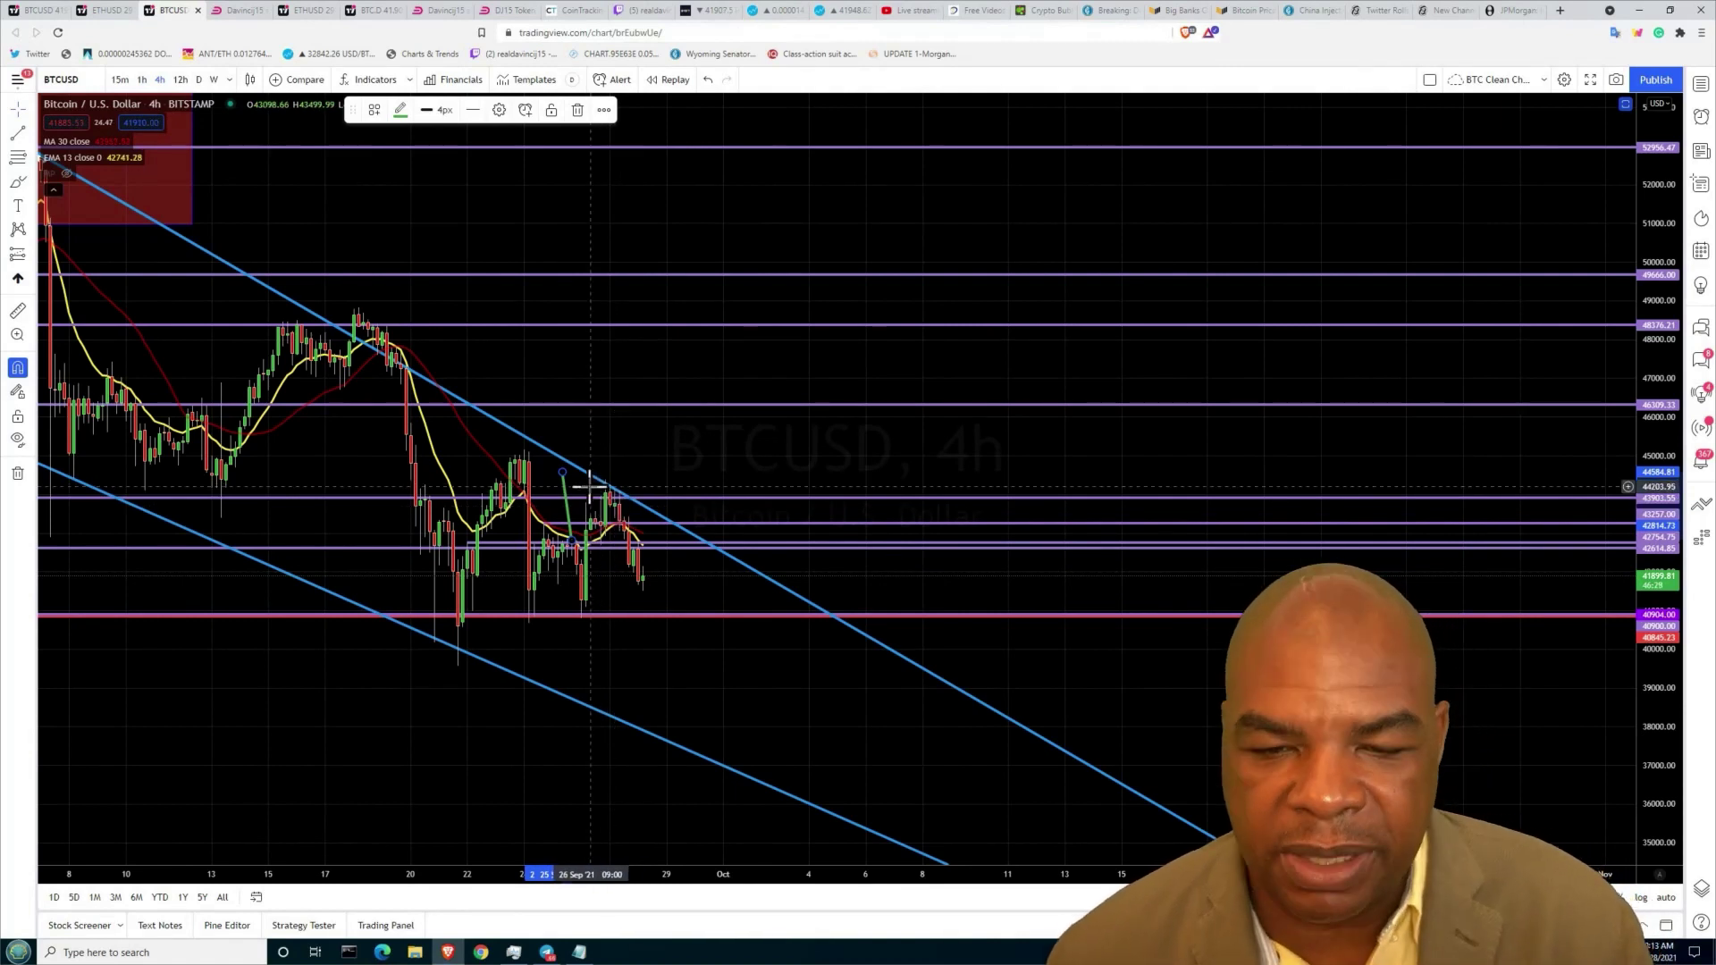
{"action": "key", "text": "Delete"}
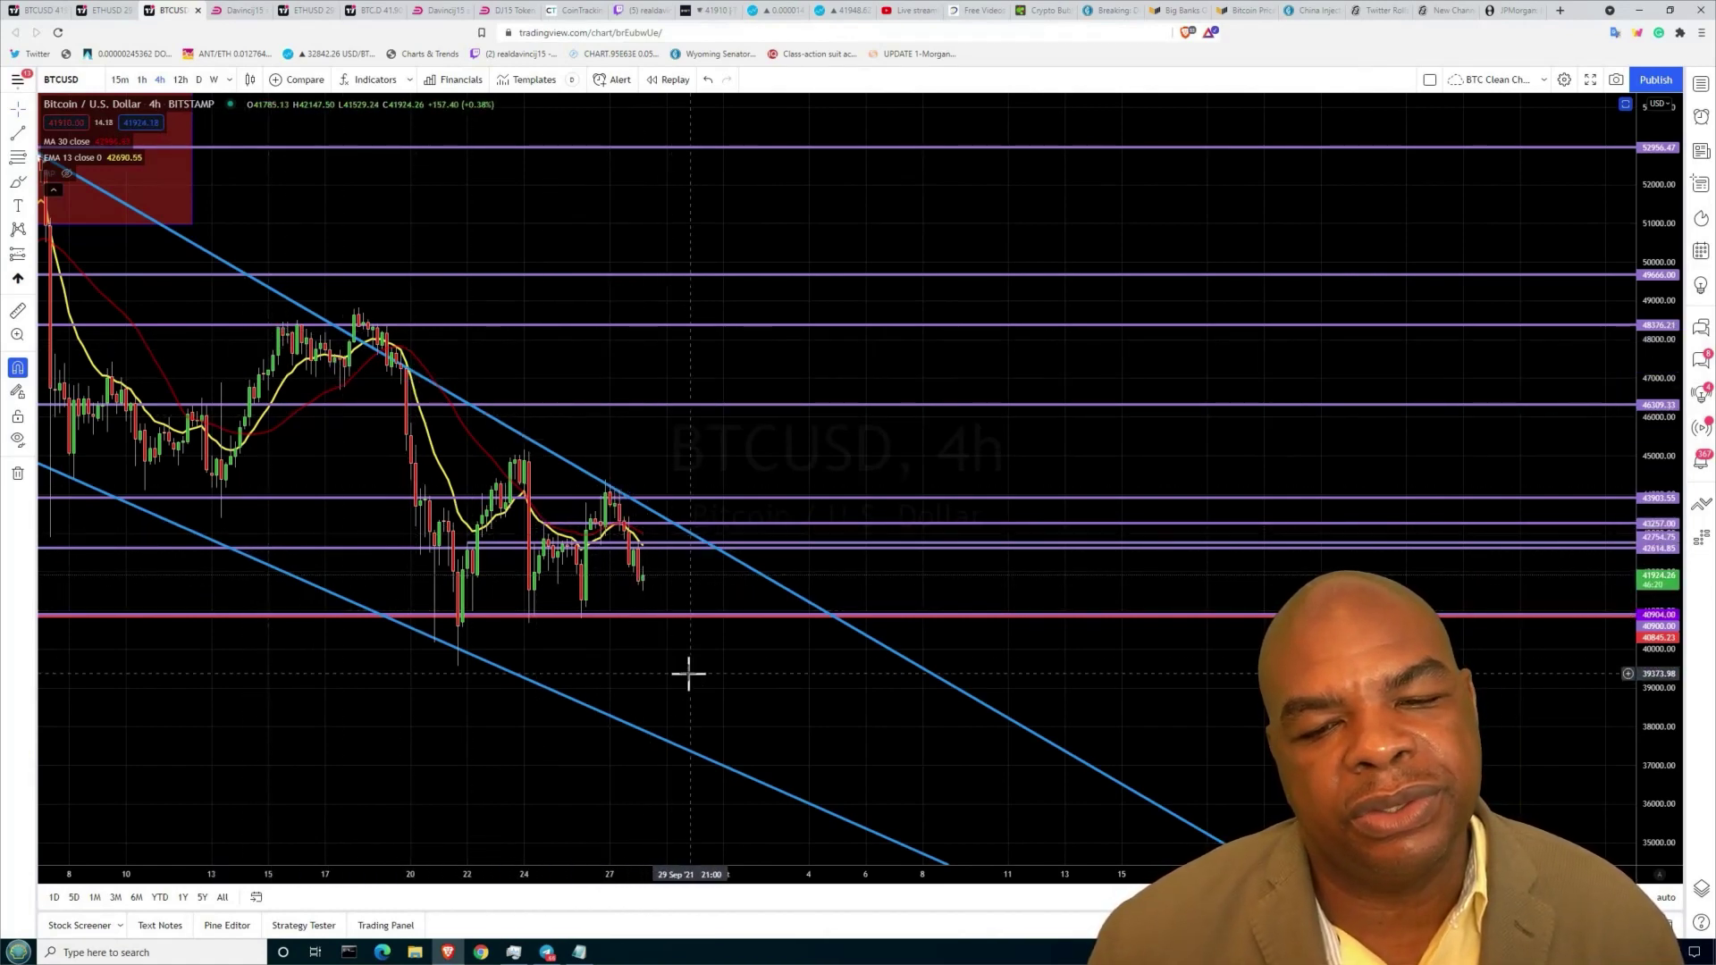
- Zoom the time axis to show candles from early August through late September
{"action": "scroll", "coordinate": [685, 672], "scroll_direction": "up", "scroll_amount": 1}
{"action": "scroll", "coordinate": [688, 670], "scroll_direction": "up", "scroll_amount": 2}
{"action": "scroll", "coordinate": [686, 670], "scroll_direction": "down", "scroll_amount": 3}
{"action": "scroll", "coordinate": [686, 670], "scroll_direction": "down", "scroll_amount": 3}
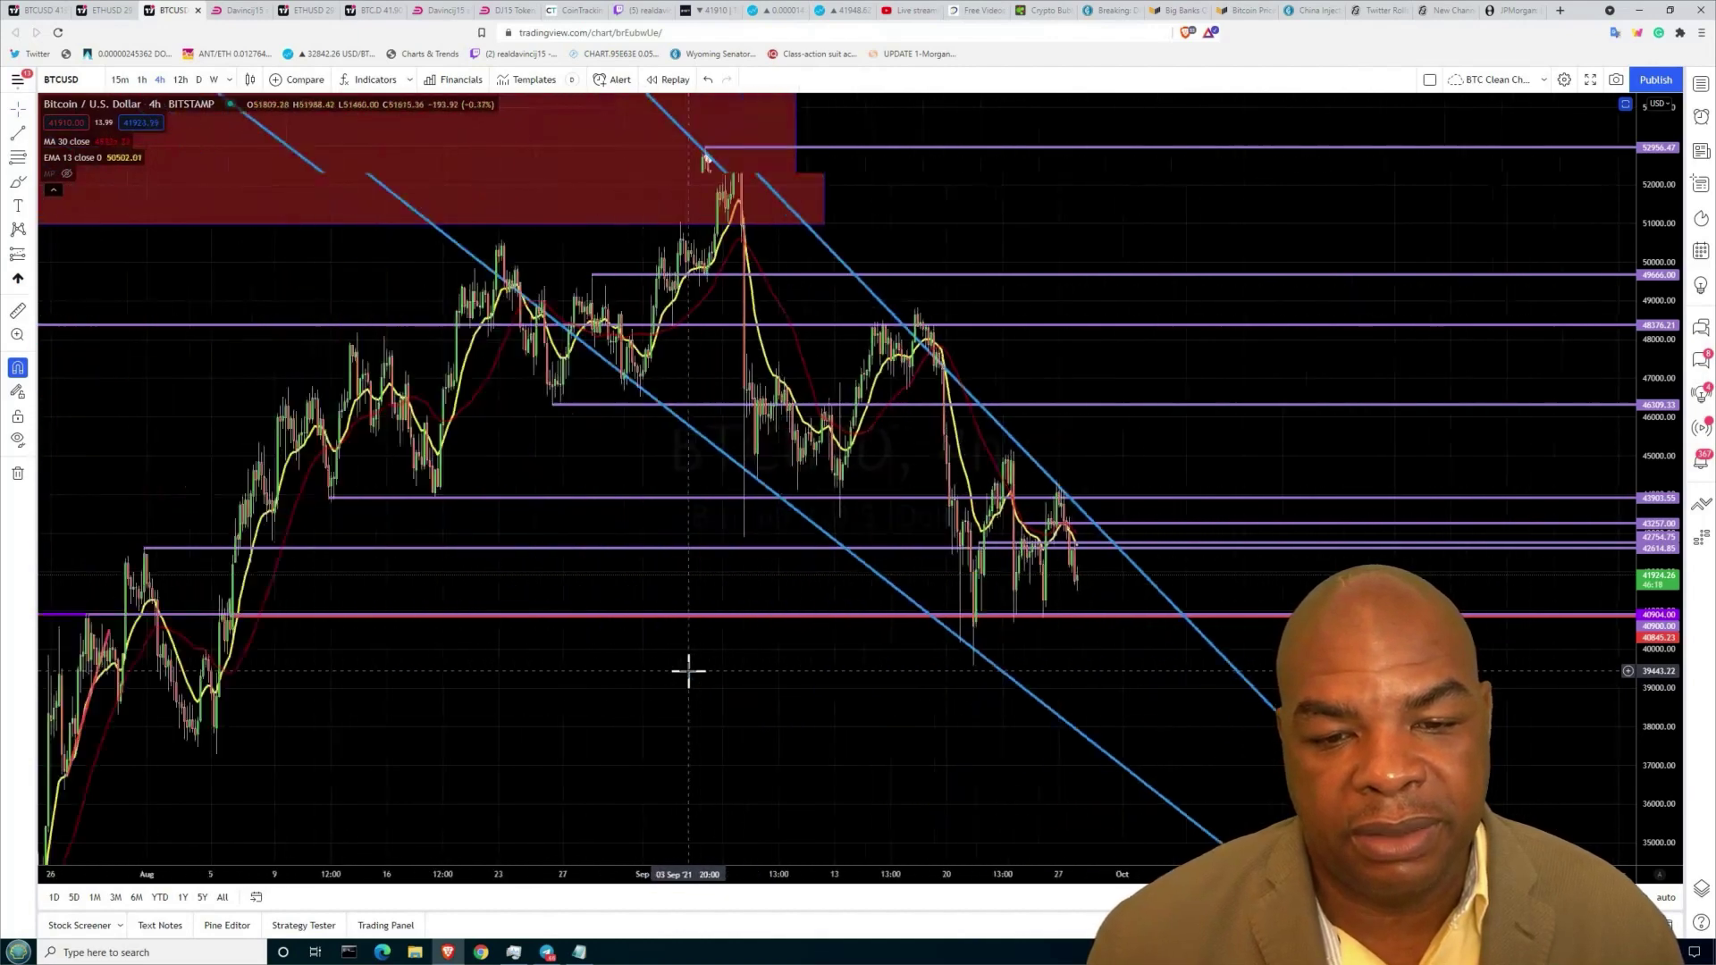
{"action": "scroll", "coordinate": [688, 661], "scroll_direction": "down", "scroll_amount": 2}
{"action": "scroll", "coordinate": [692, 619], "scroll_direction": "up", "scroll_amount": 1}
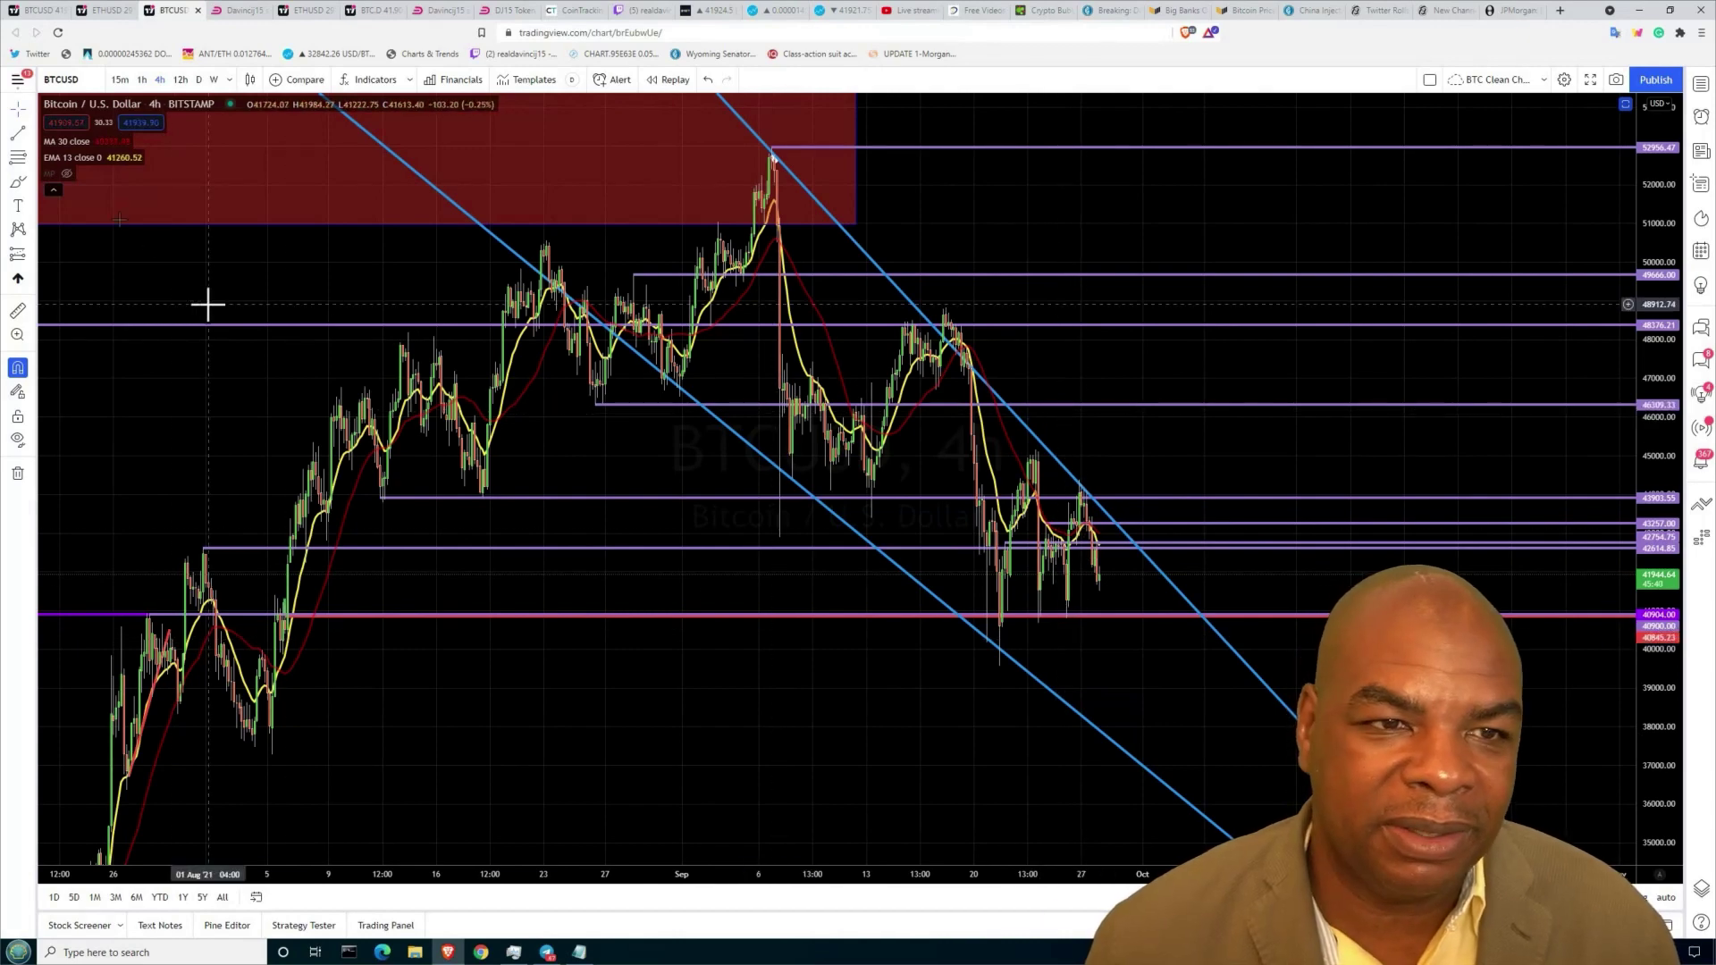
- Freehand-sketch projected swings over recent candles and a path along the lower support
{"action": "scroll", "coordinate": [60, 151], "scroll_direction": "up", "scroll_amount": 1}
{"action": "left_click", "coordinate": [18, 133]}
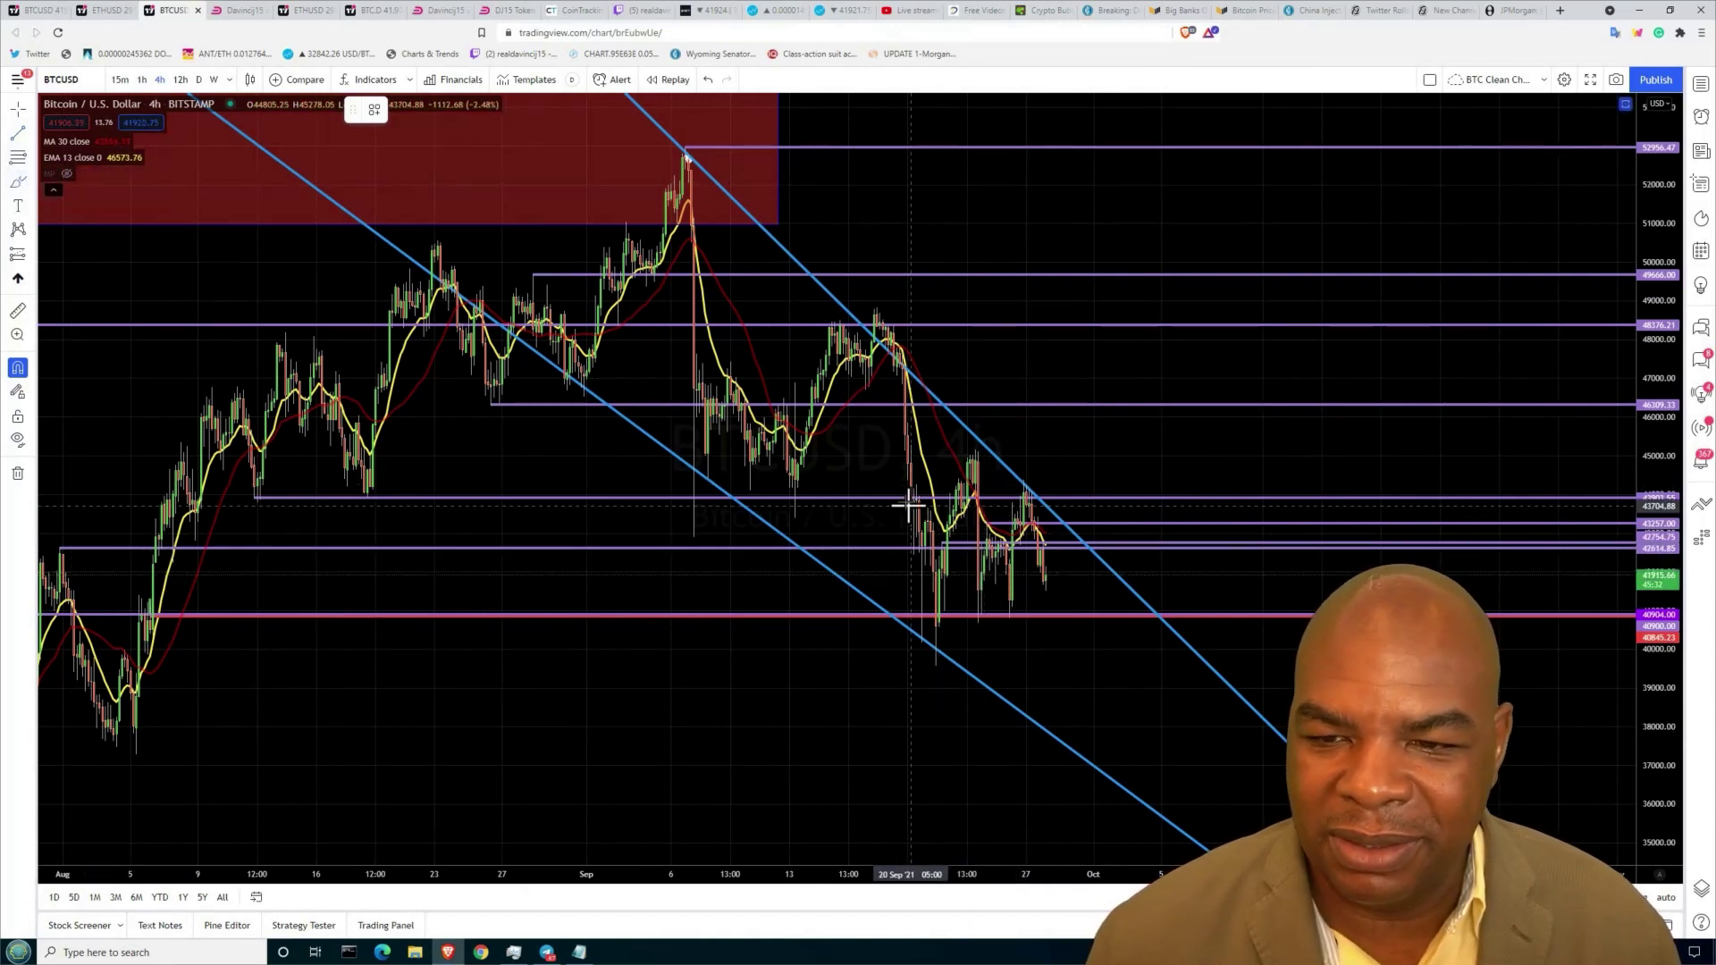
{"action": "mouse_move", "coordinate": [929, 565]}
{"action": "left_mouse_down"}
{"action": "mouse_move", "coordinate": [954, 418]}
{"action": "mouse_move", "coordinate": [1105, 583]}
{"action": "left_mouse_up"}
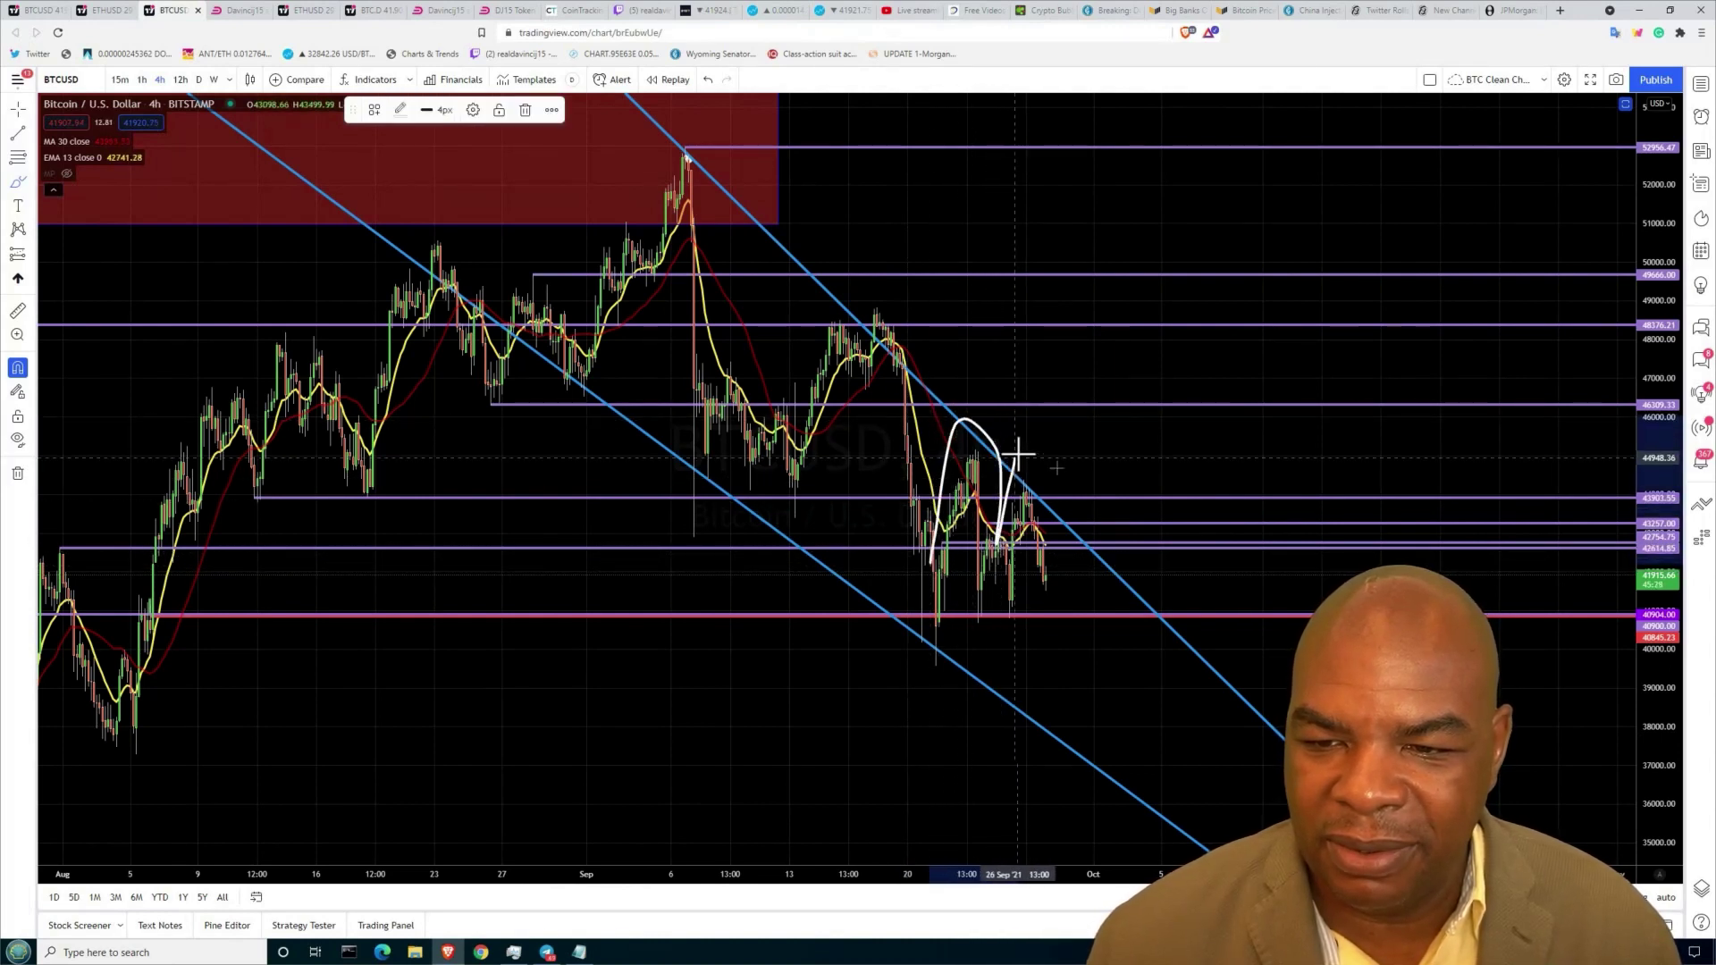
{"action": "left_click_drag", "start_coordinate": [1108, 604], "coordinate": [1108, 601]}
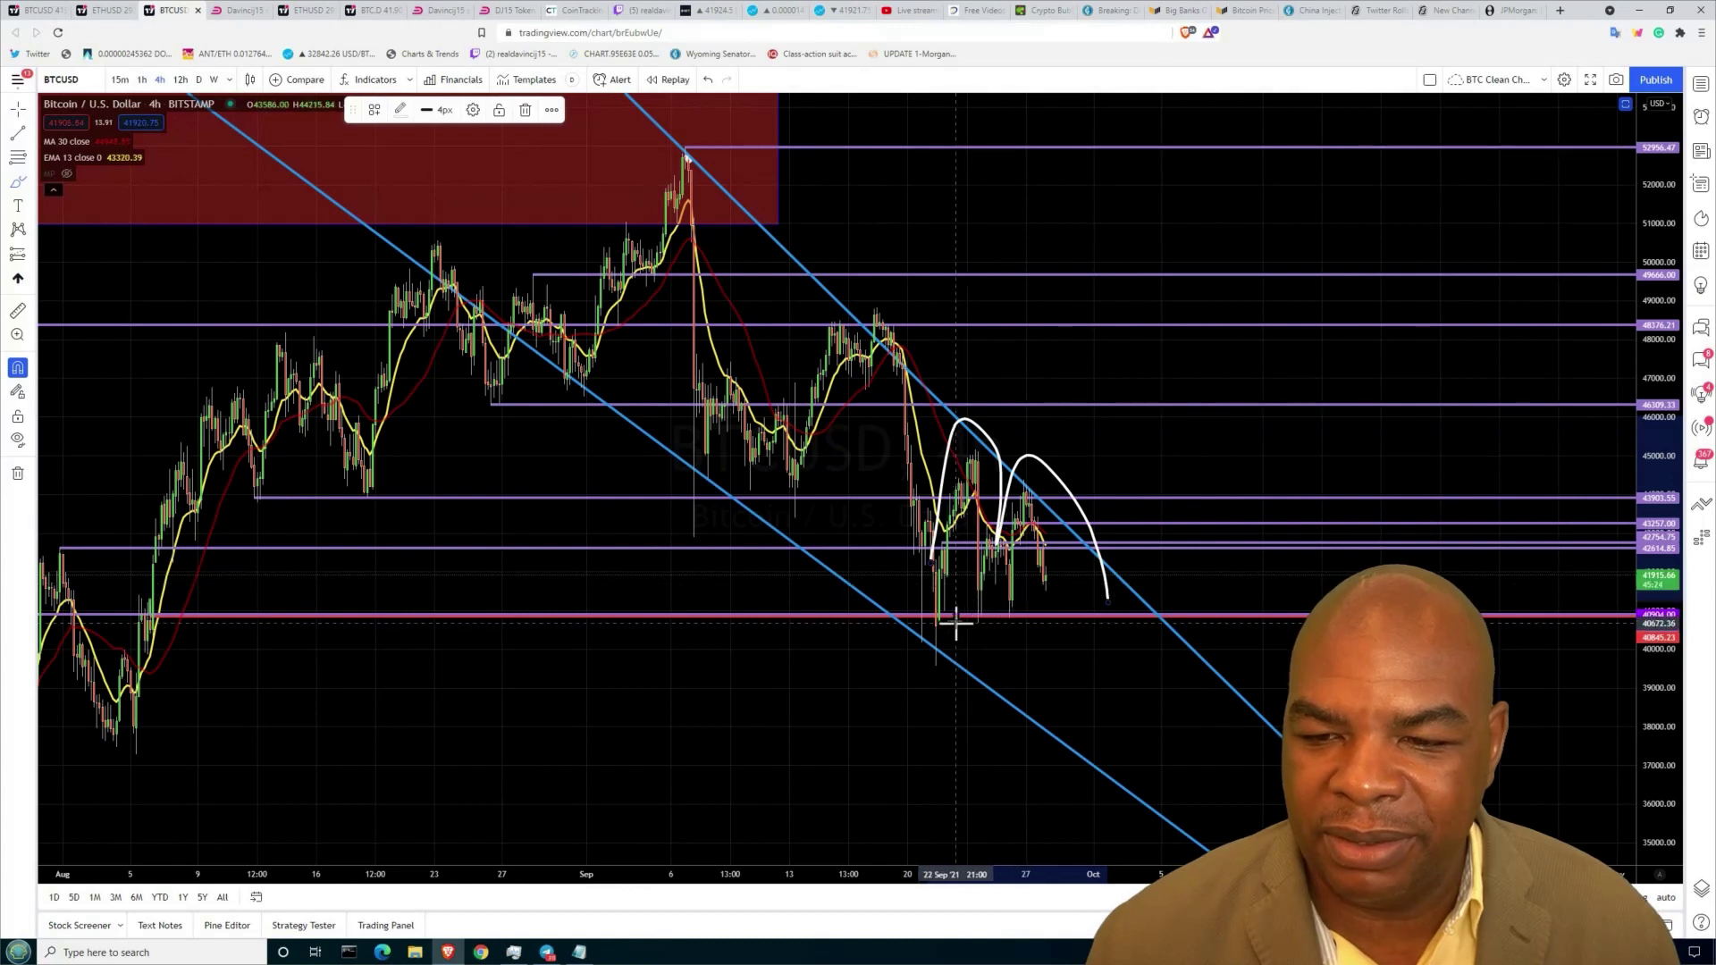
{"action": "left_click_drag", "start_coordinate": [826, 608], "coordinate": [1217, 638]}
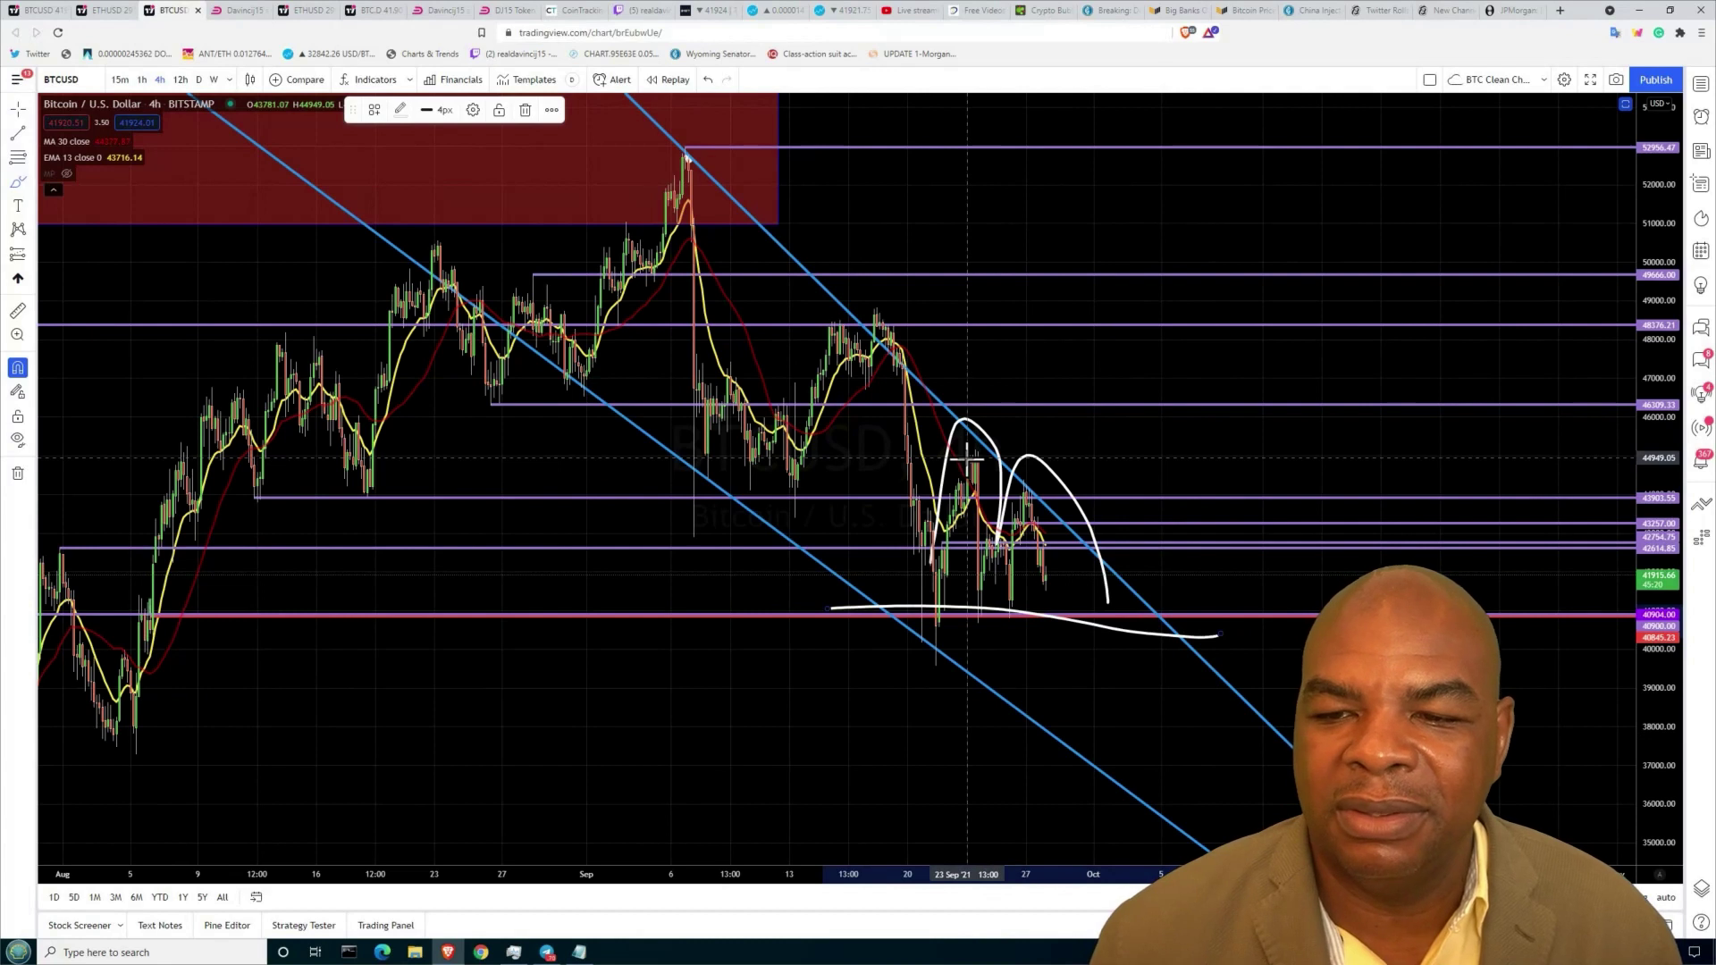
- Draw a trend line from near 45190 down to the 40900 support
{"action": "left_click", "coordinate": [16, 133]}
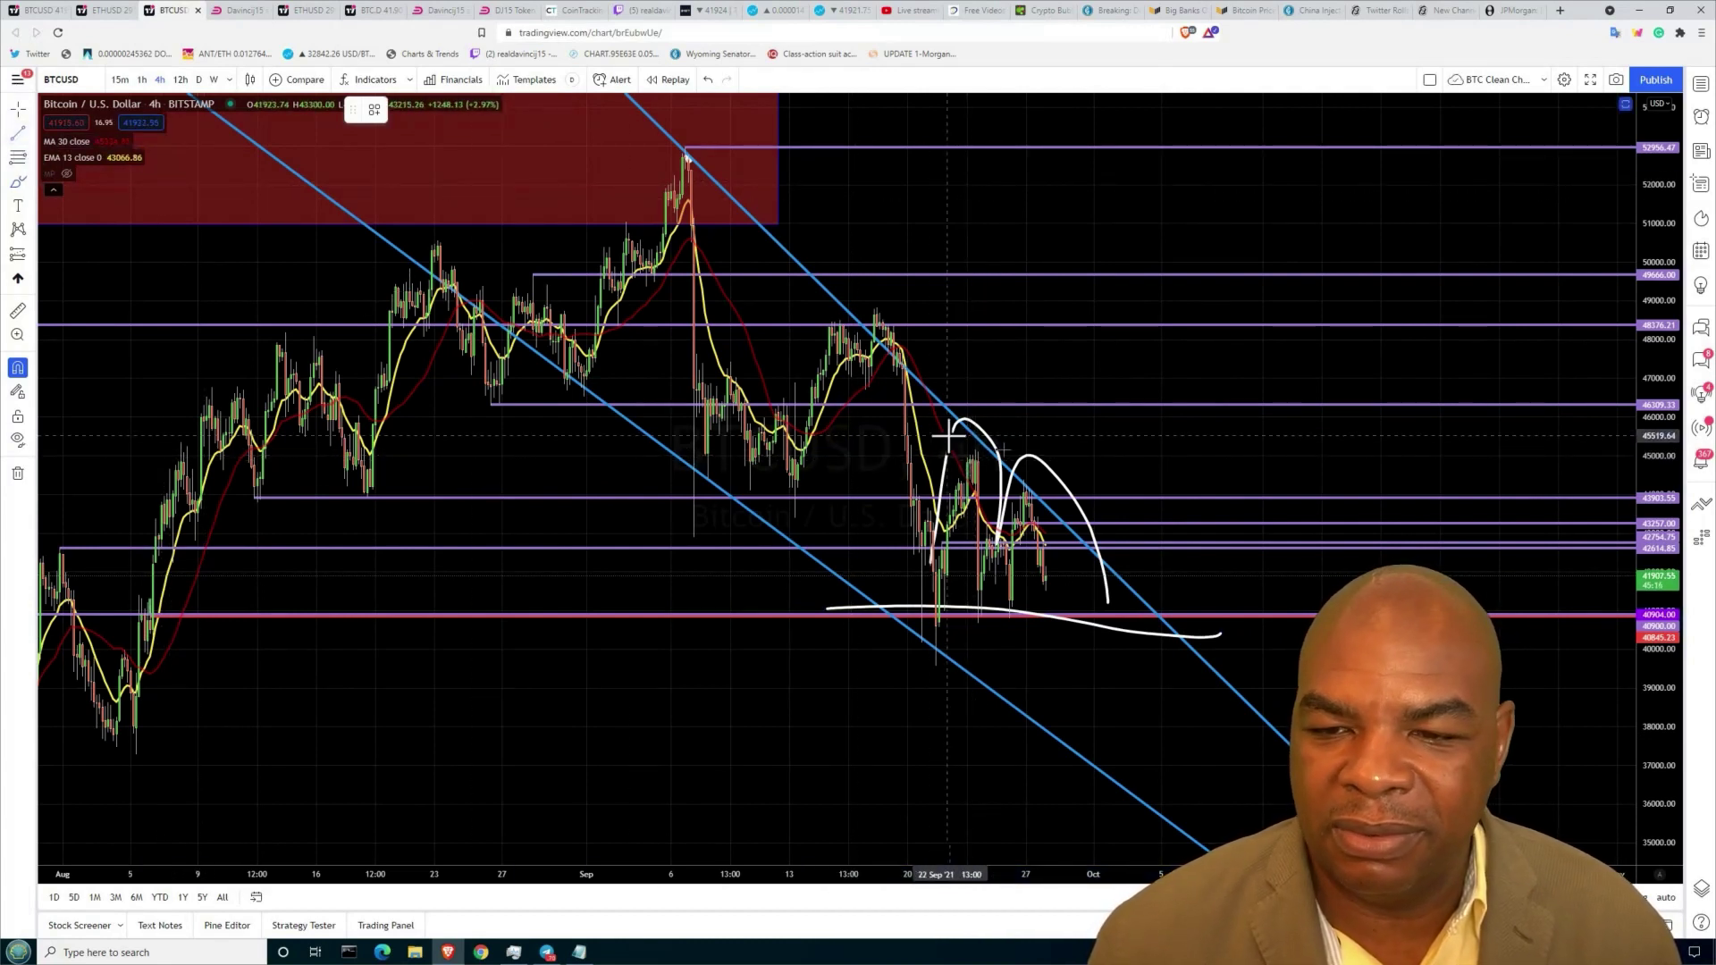
{"action": "left_click", "coordinate": [984, 449]}
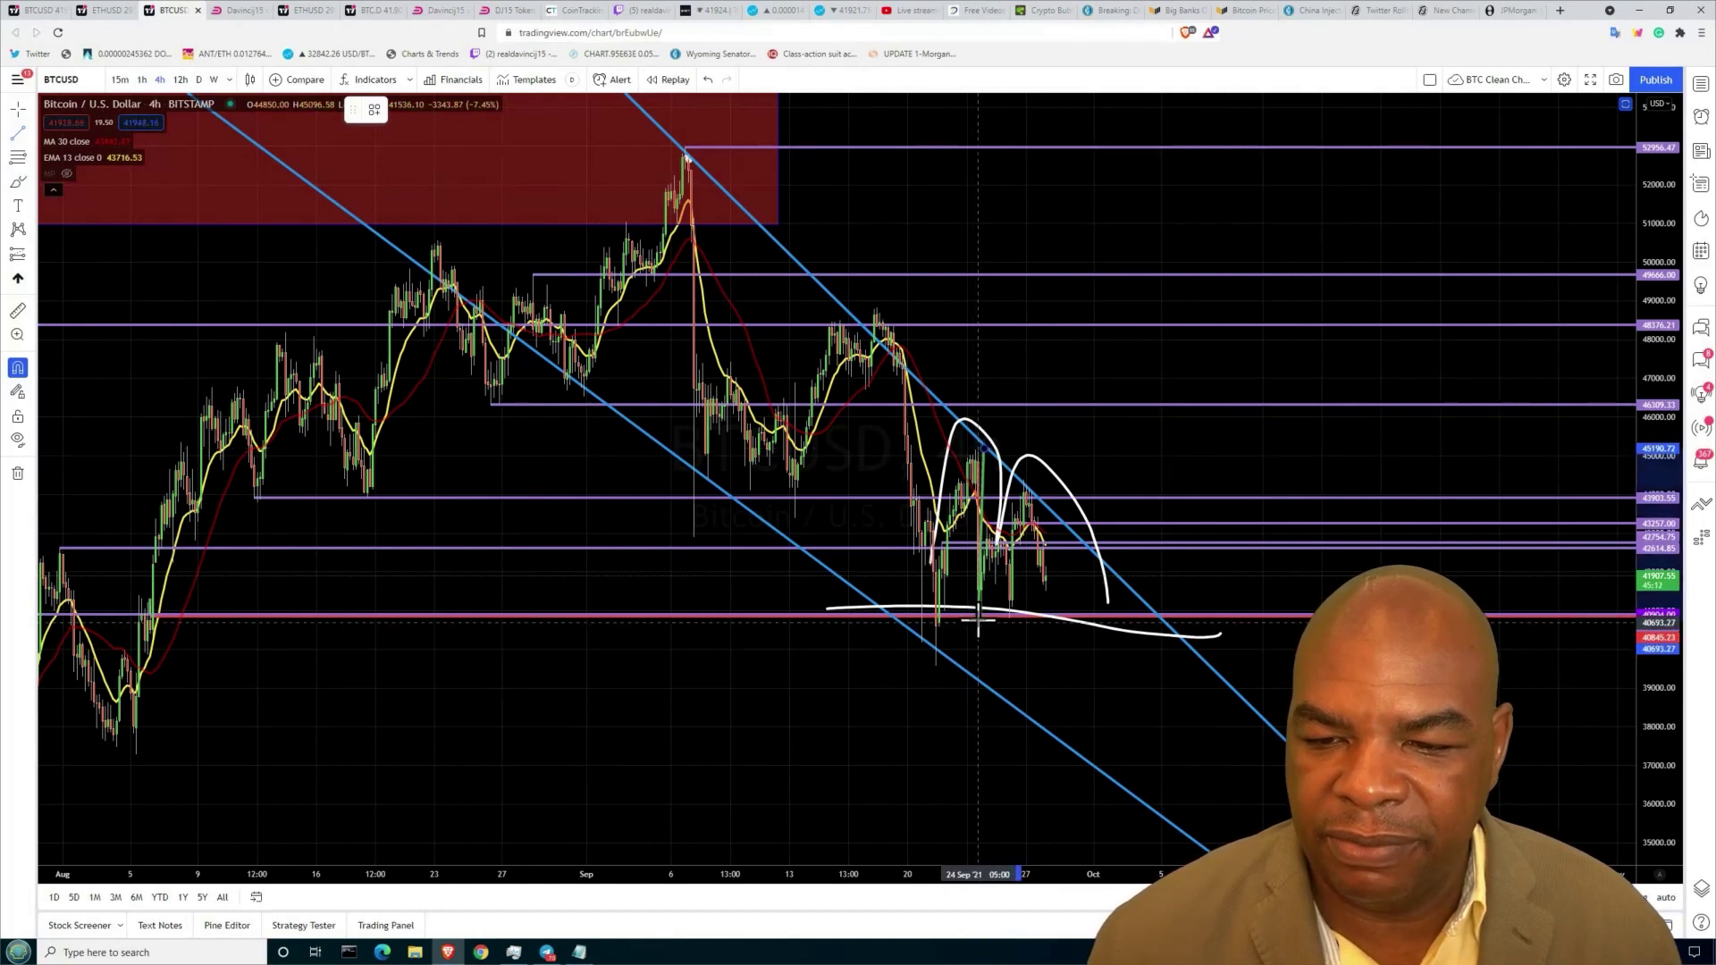
{"action": "left_click", "coordinate": [979, 621]}
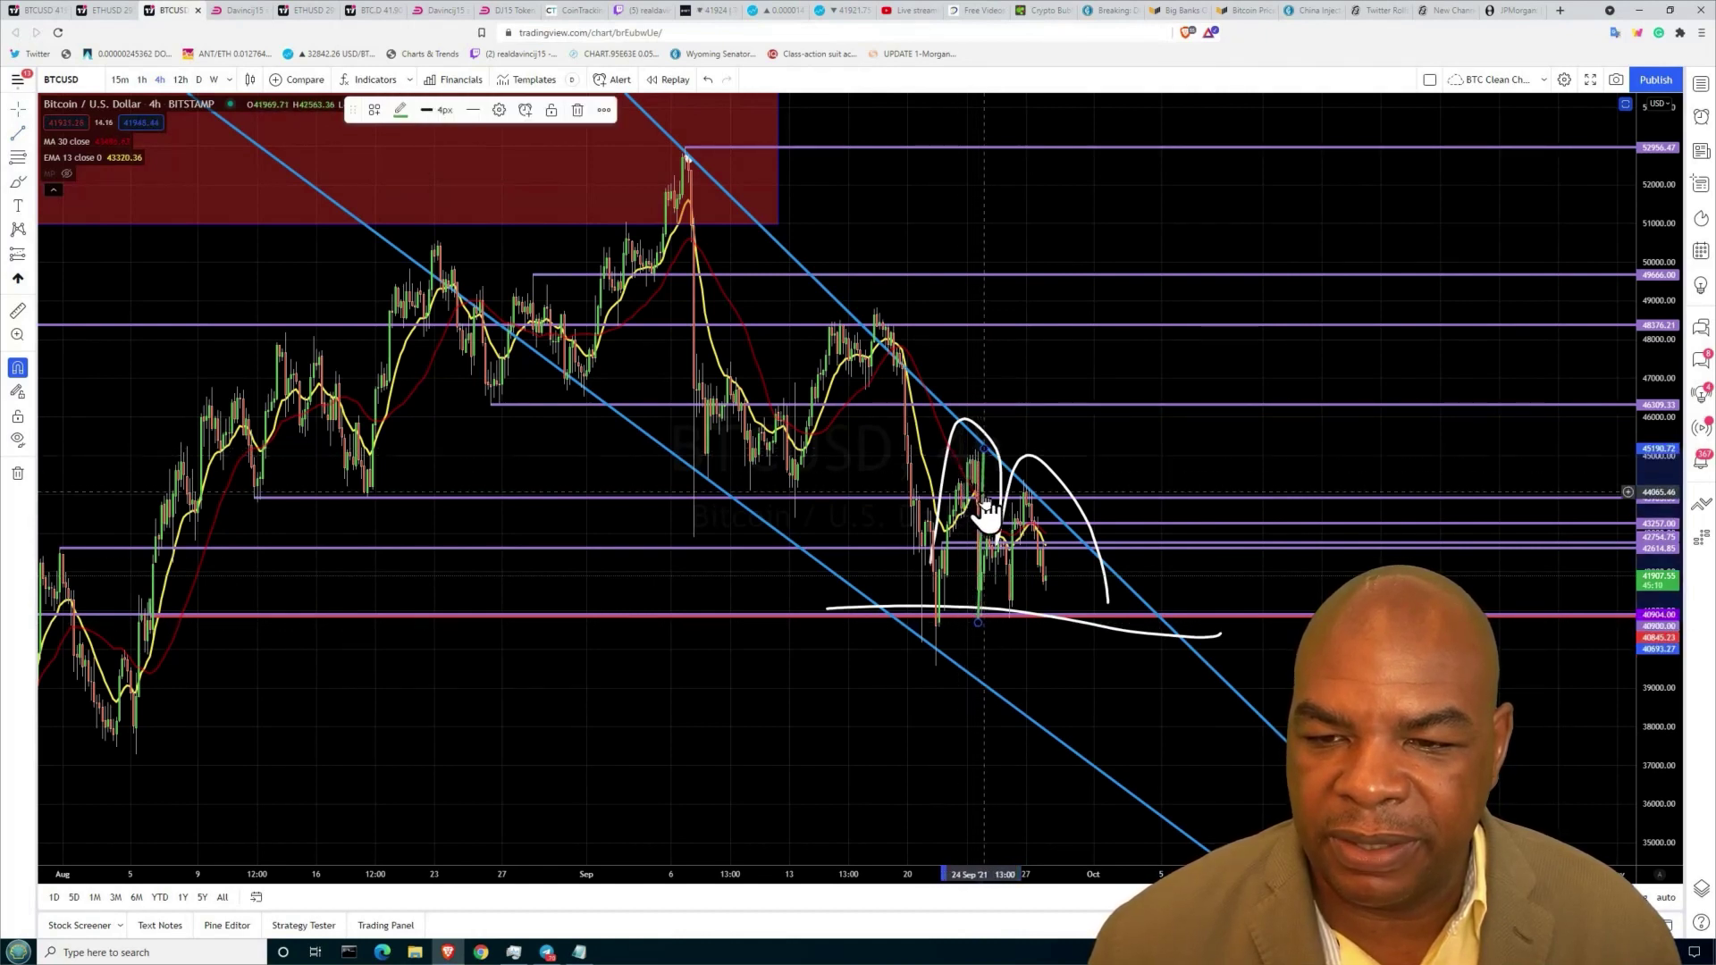
- Pan the chart and draw a green vertical projection below support, nudged right
{"action": "left_click_drag", "start_coordinate": [984, 491], "coordinate": [1042, 536]}
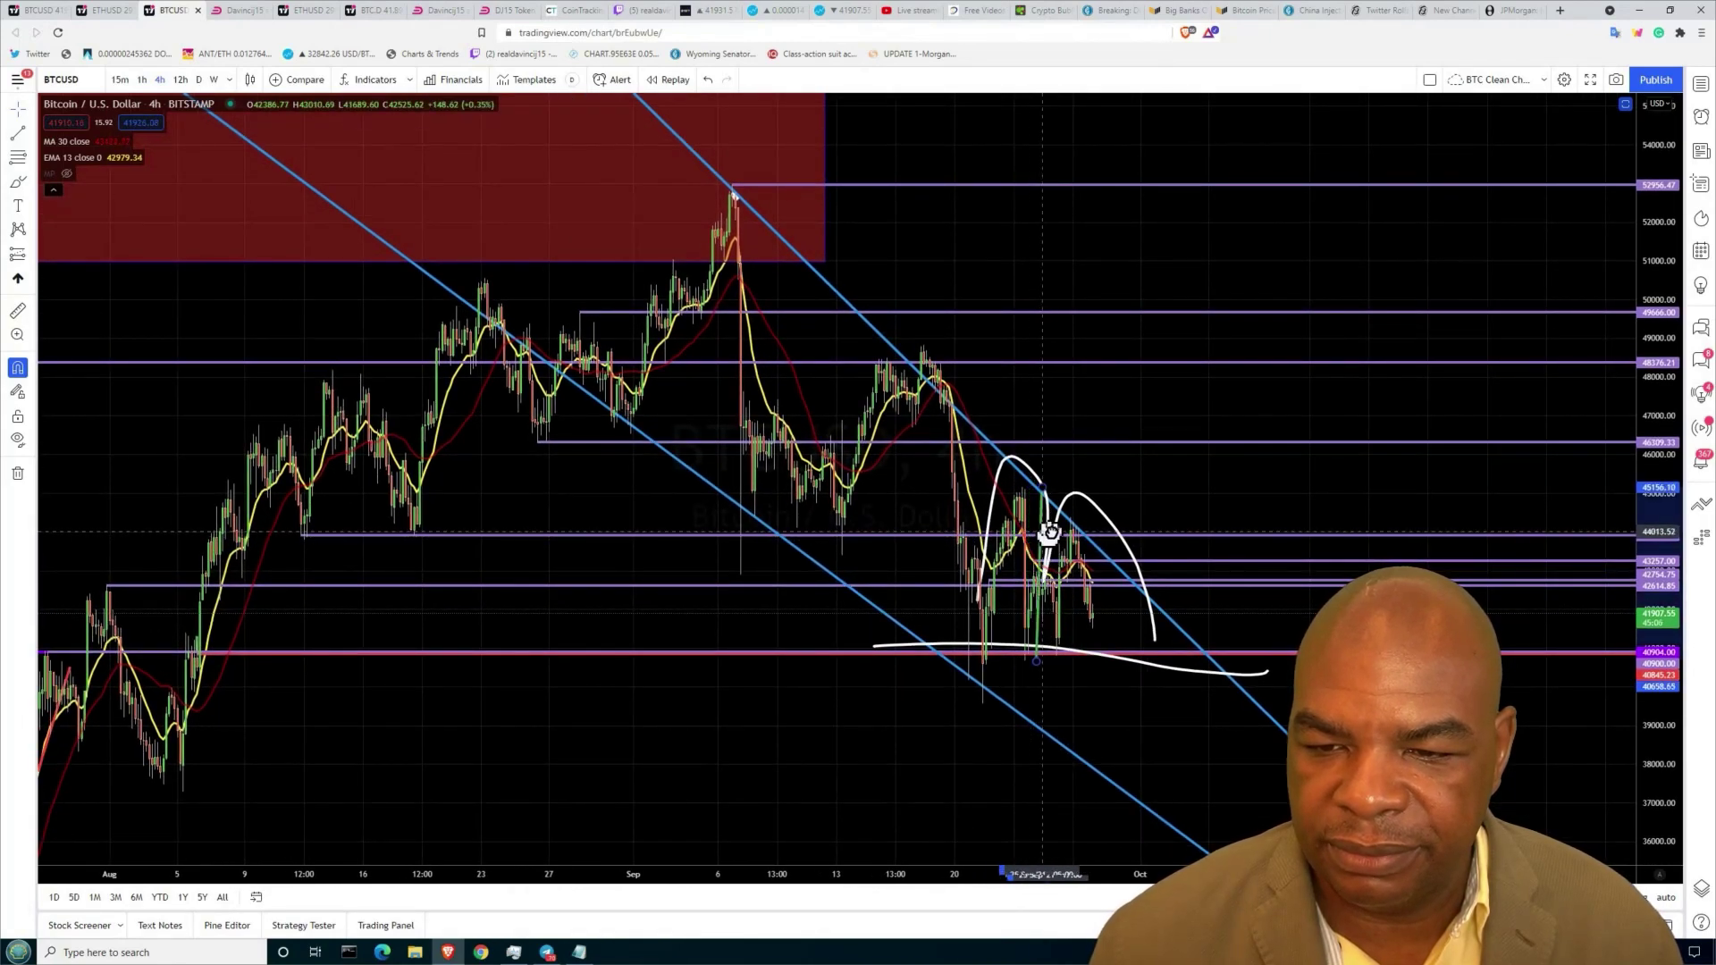
{"action": "left_click_drag", "start_coordinate": [1102, 656], "coordinate": [1098, 834]}
{"action": "left_click_drag", "start_coordinate": [1099, 706], "coordinate": [1170, 691]}
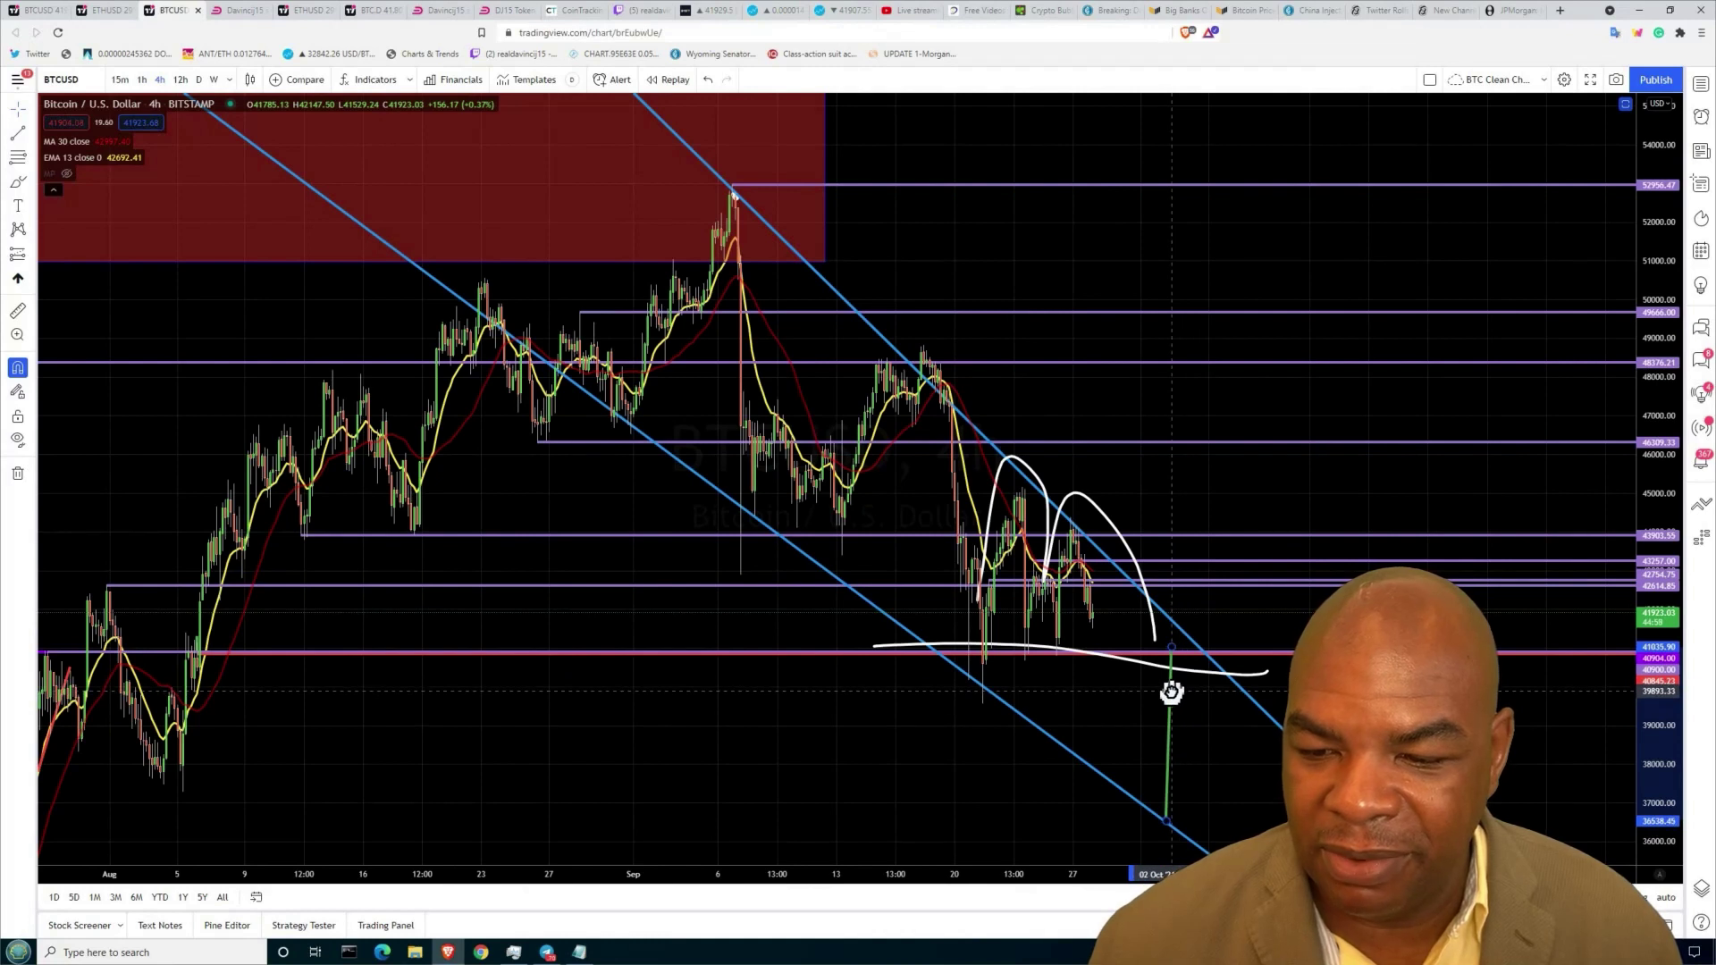
- Move the green projection line left, directly beneath the latest BTCUSD candles
{"action": "left_click", "coordinate": [1171, 690]}
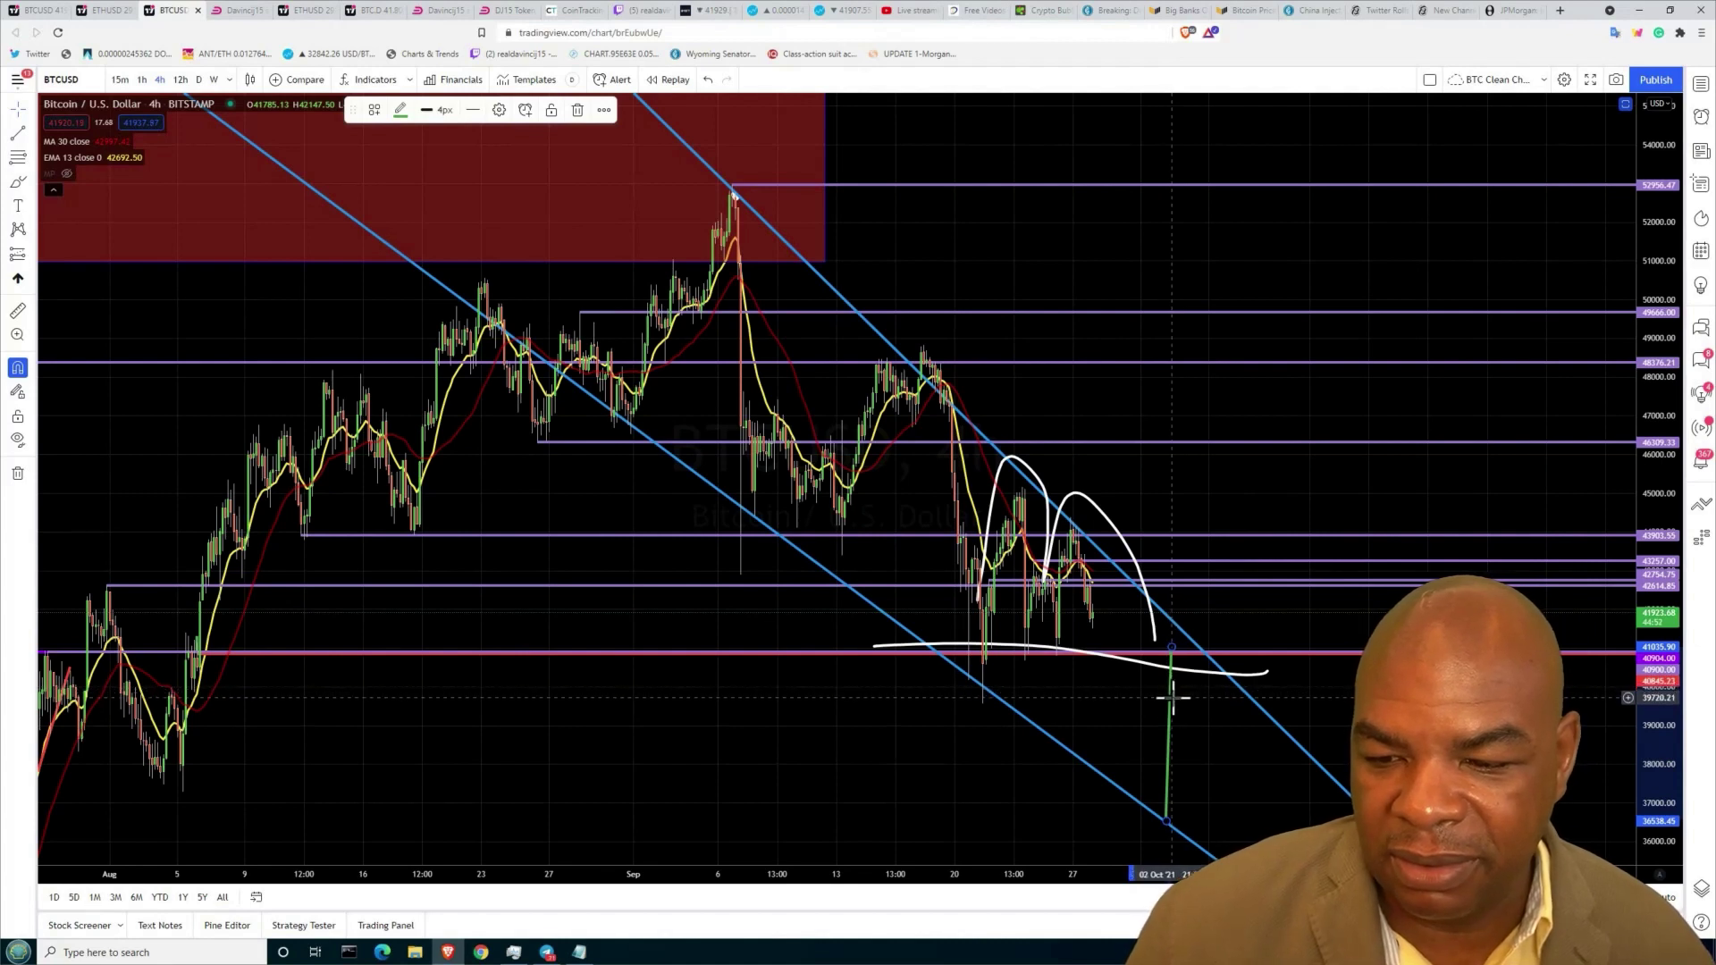
{"action": "mouse_move", "coordinate": [1168, 725]}
{"action": "left_mouse_down"}
{"action": "mouse_move", "coordinate": [1088, 706]}
{"action": "mouse_move", "coordinate": [1106, 707]}
{"action": "left_mouse_up"}
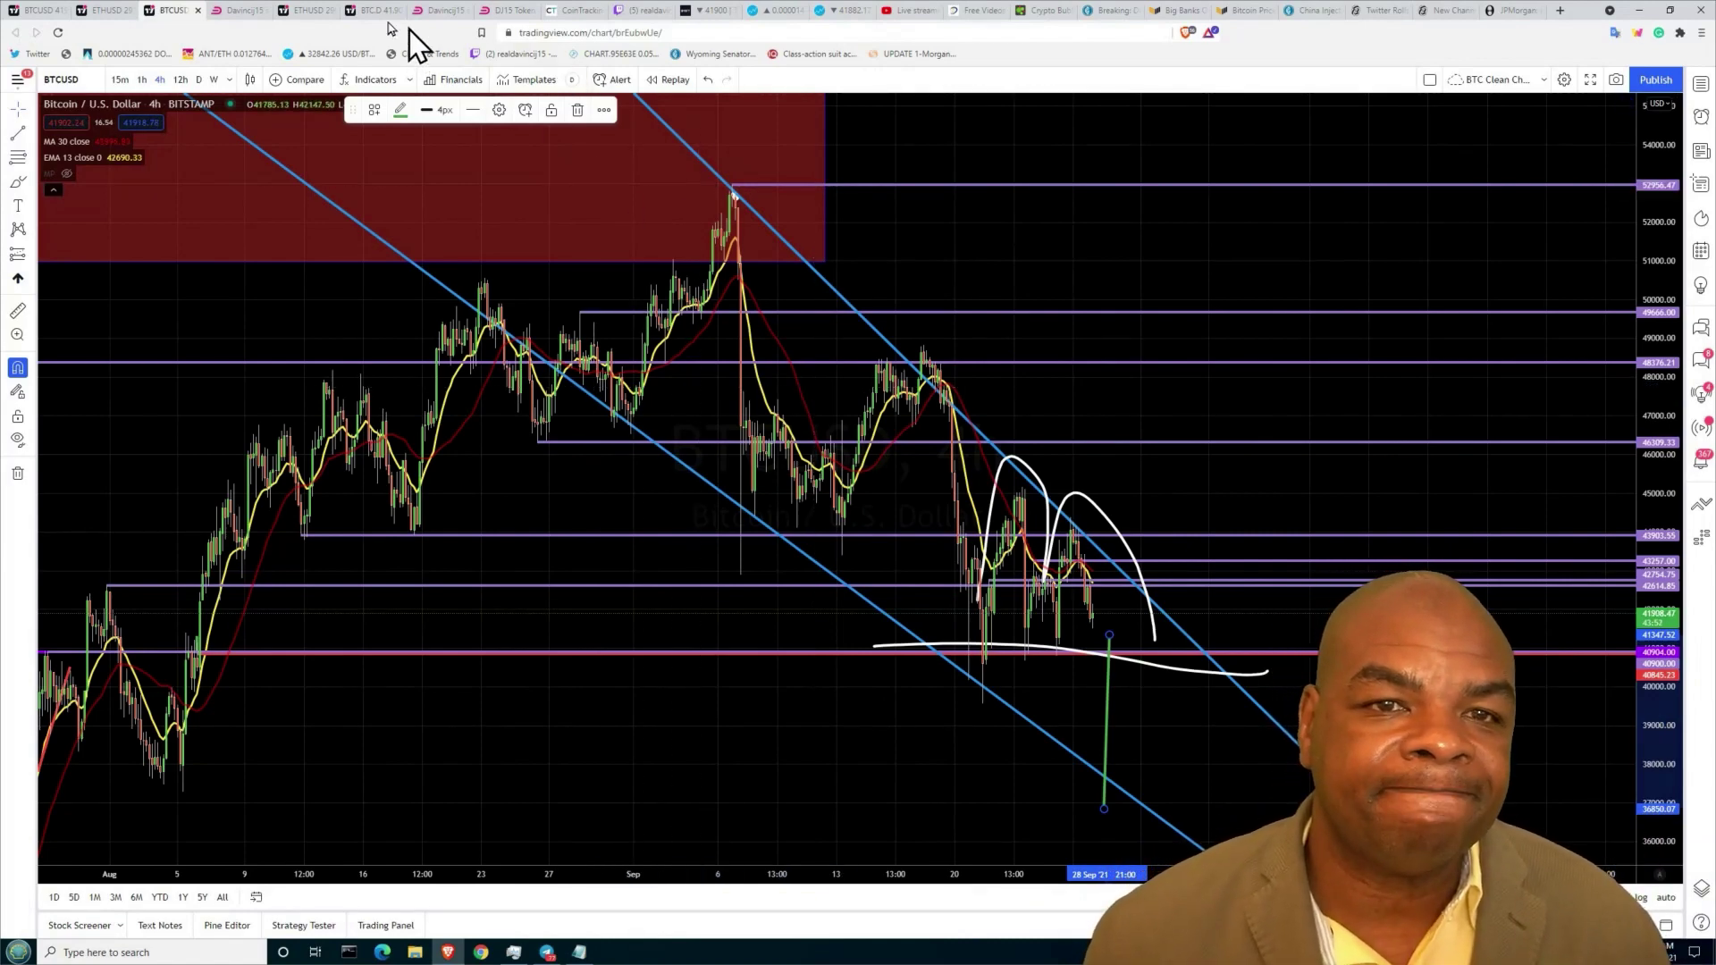
- View the Davincij15 Telegram subscription pricing page, then return to the ETHUSD chart
{"action": "left_click", "coordinate": [434, 10]}
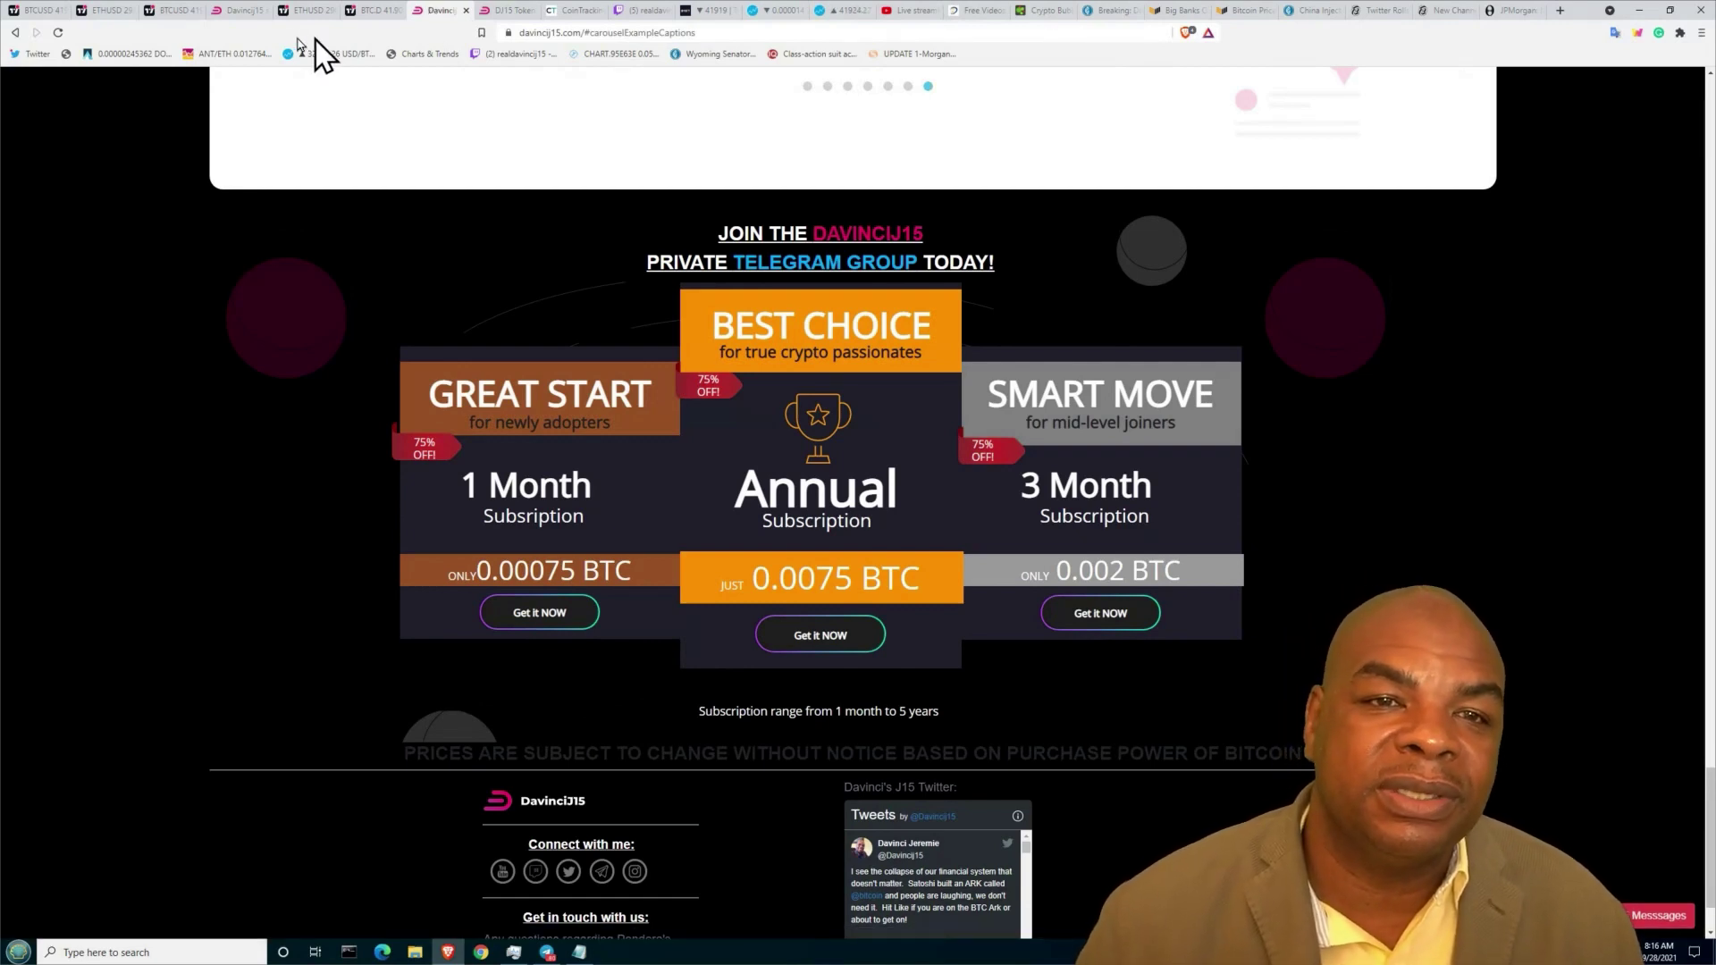
{"action": "left_click", "coordinate": [298, 12]}
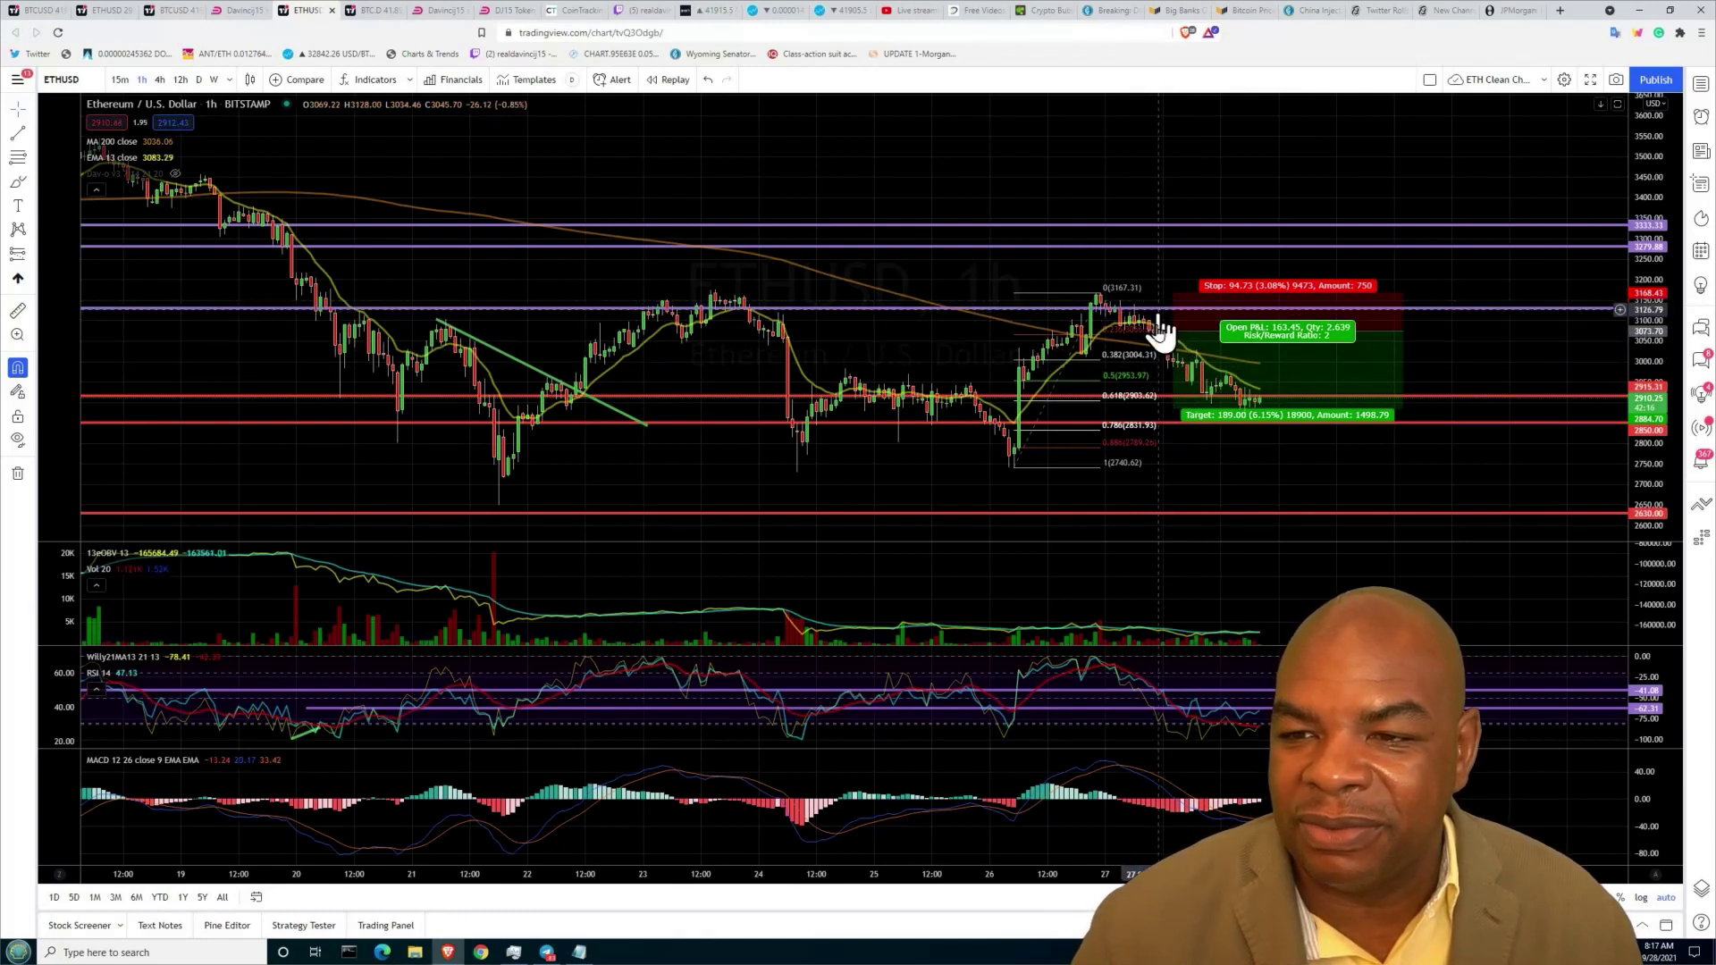
{"action": "mouse_move", "coordinate": [1286, 351]}
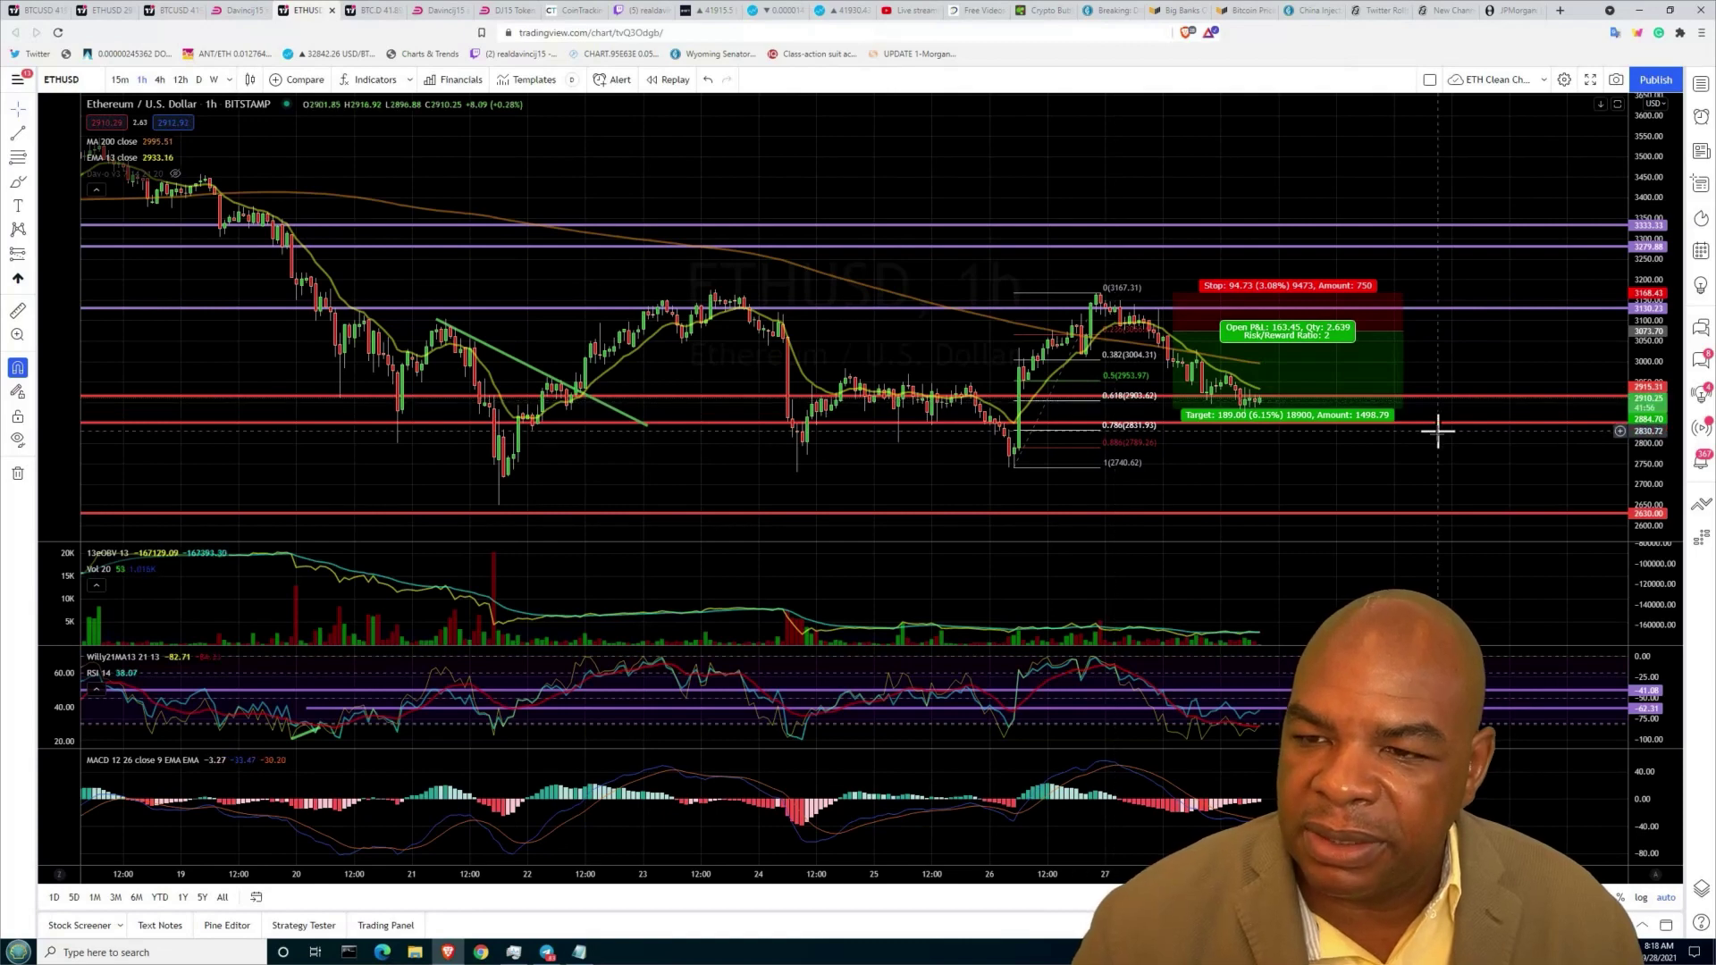
- Select the long-position drawing and switch ETHUSD to the 4-hour timeframe
{"action": "left_click", "coordinate": [1230, 402]}
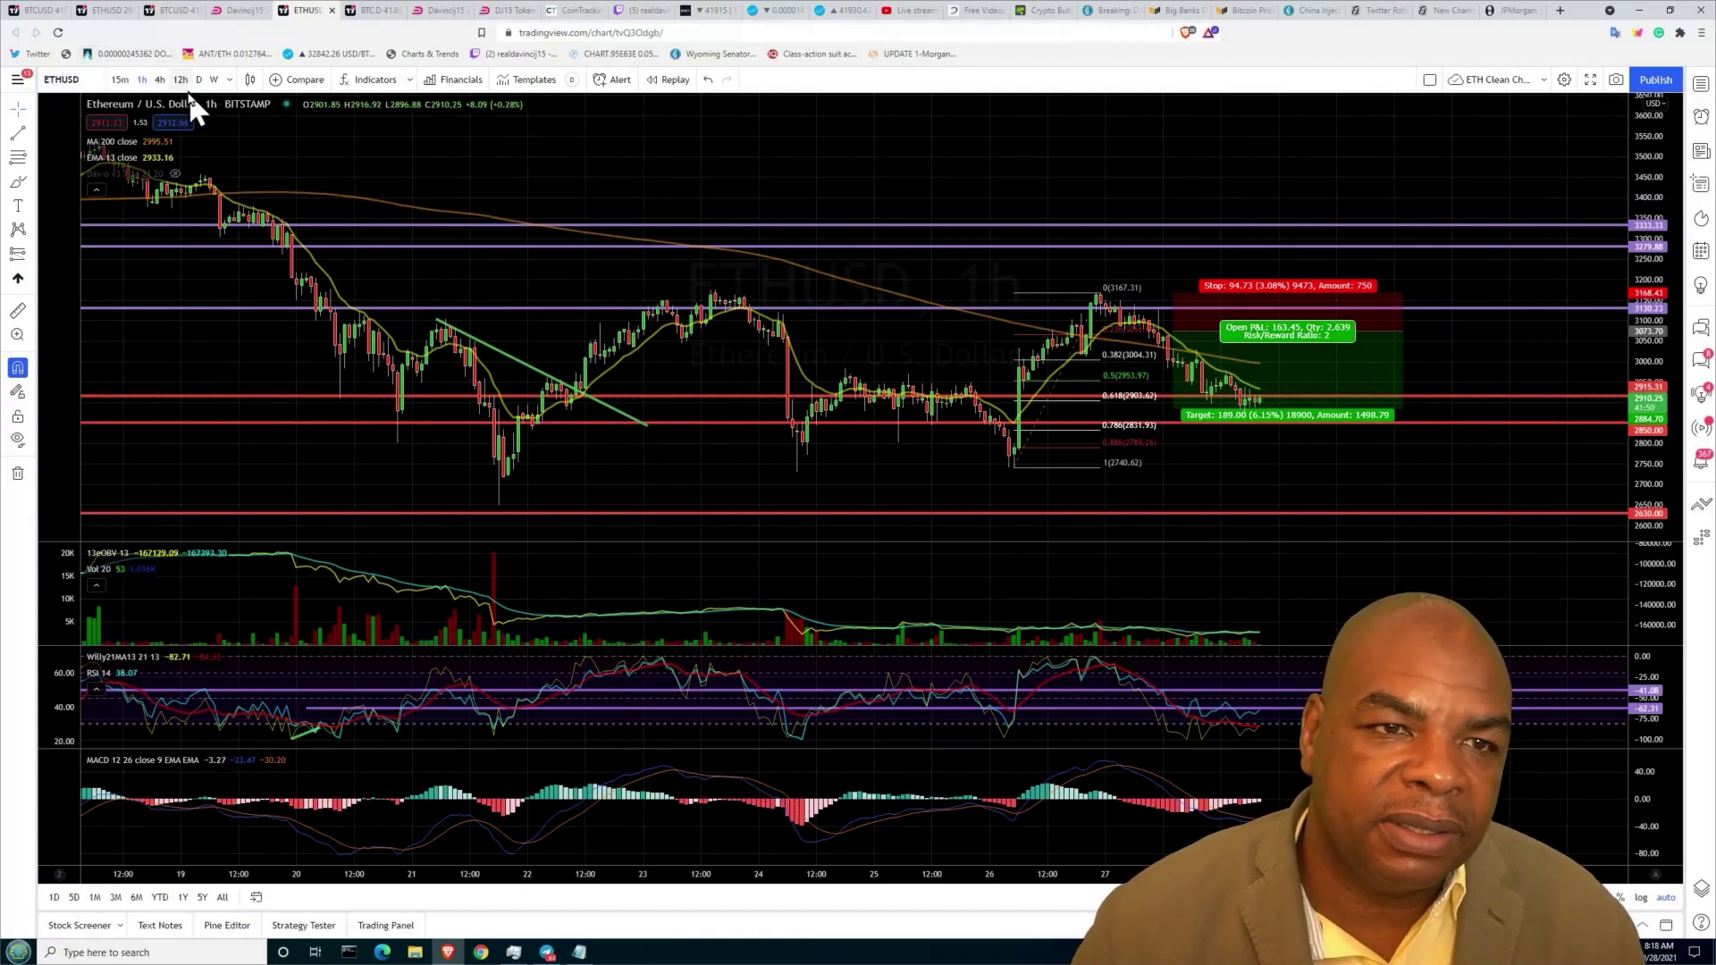
{"action": "left_click", "coordinate": [161, 82]}
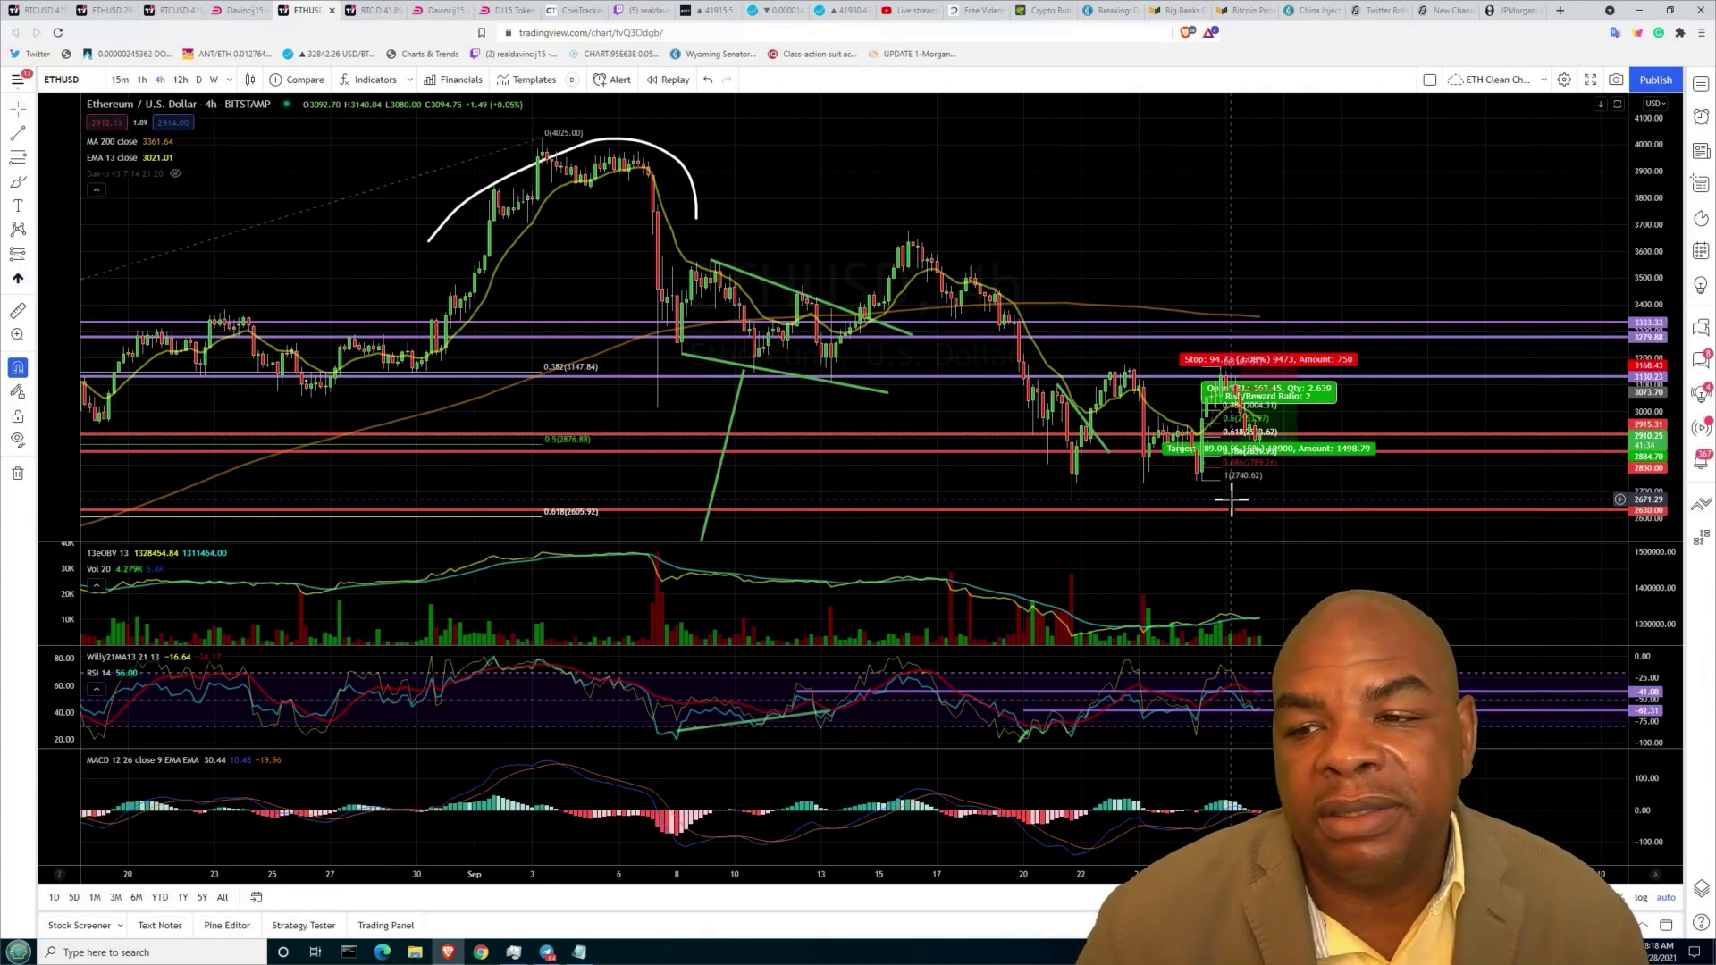
- Open the ETHUSD chart's context menu and dismiss it without choosing anything
{"action": "right_click", "coordinate": [1278, 273]}
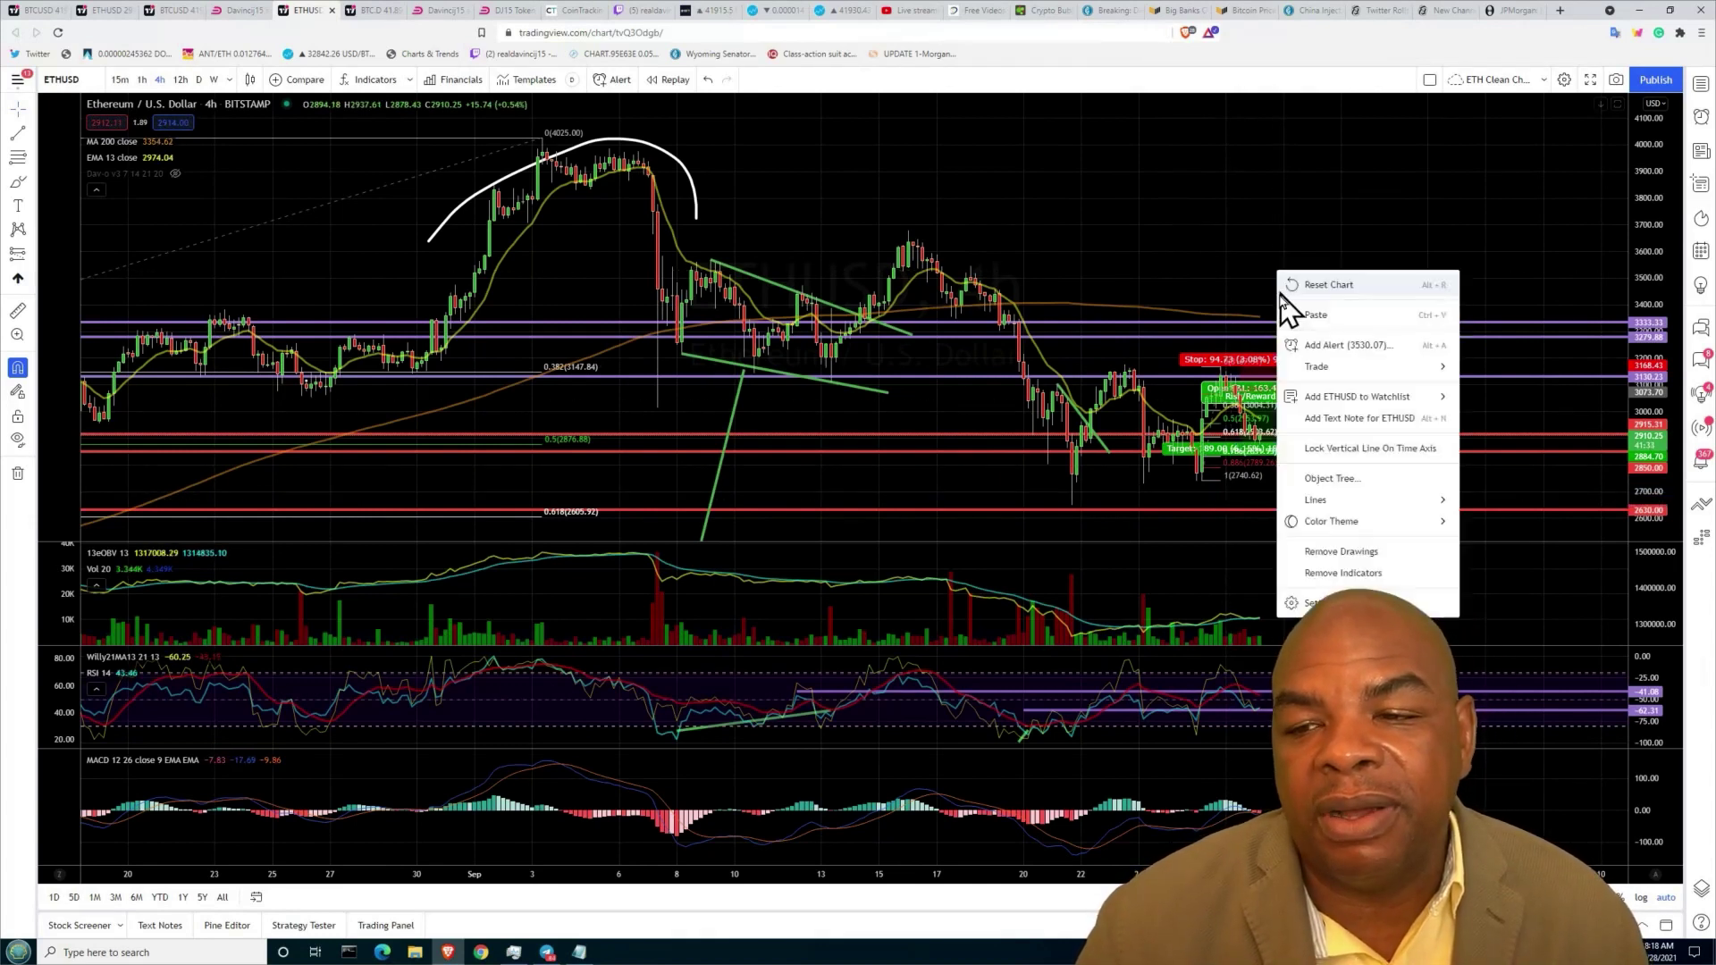
{"action": "left_click", "coordinate": [1177, 259]}
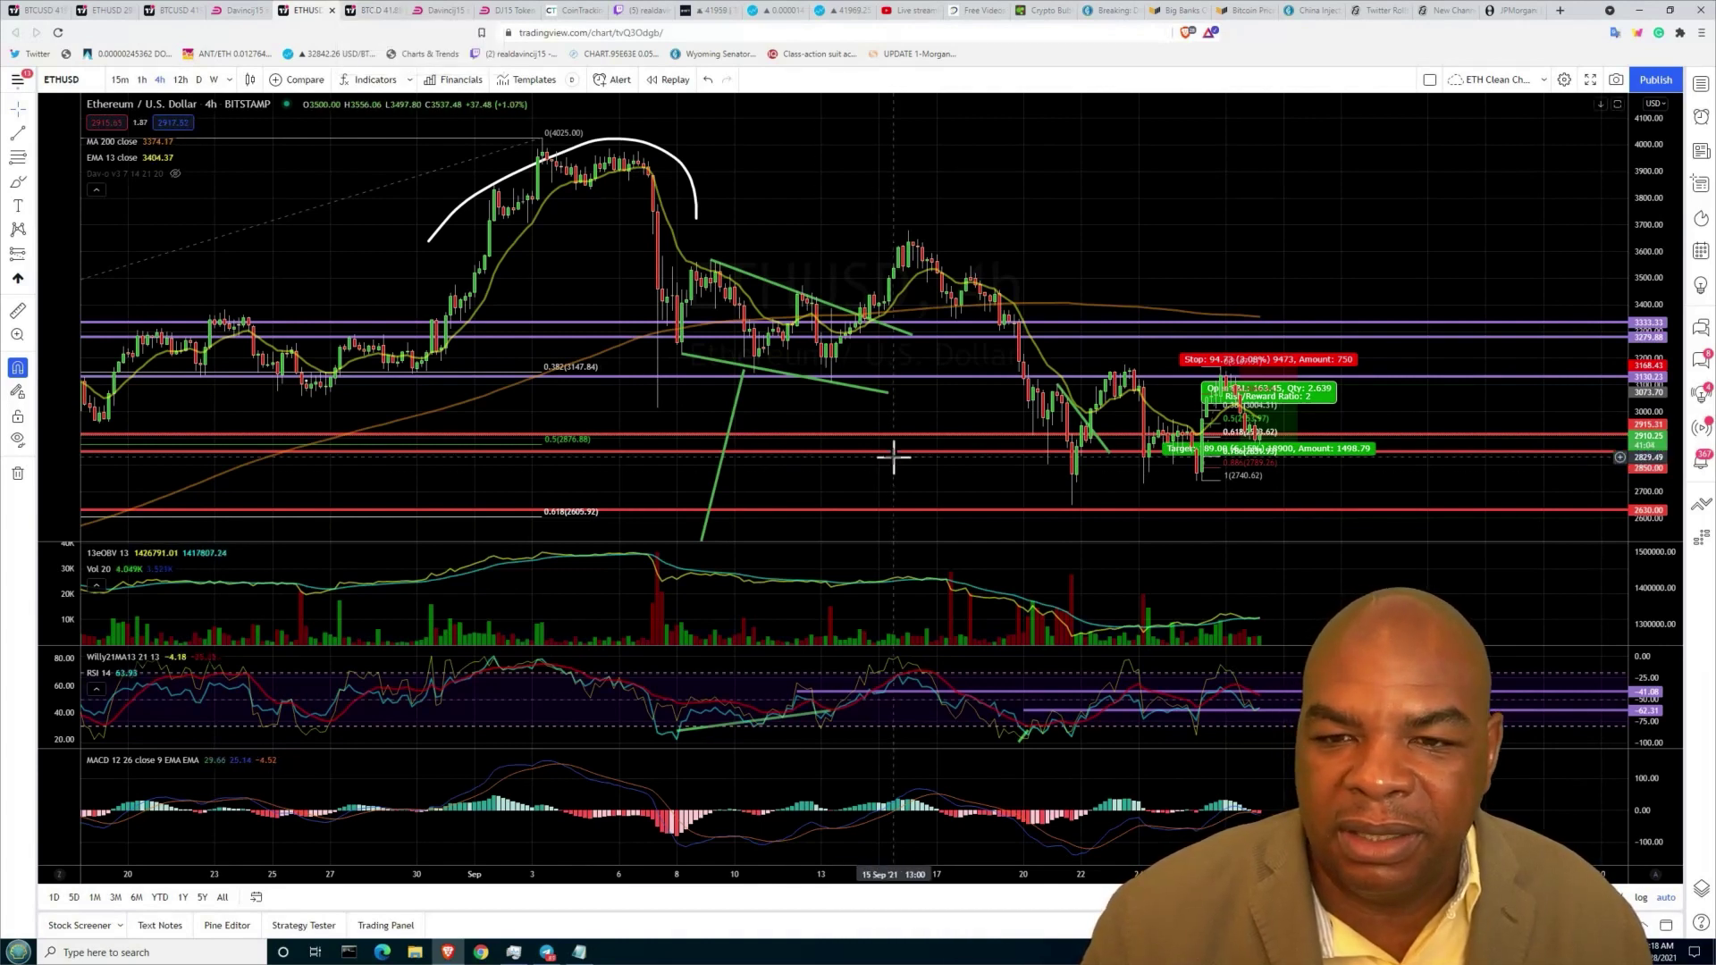
- Zoom the ETHUSD chart out back to late May, then go to the BTC Dominance chart
{"action": "scroll", "coordinate": [888, 460], "scroll_direction": "down", "scroll_amount": 2}
{"action": "scroll", "coordinate": [893, 459], "scroll_direction": "down", "scroll_amount": 3}
{"action": "scroll", "coordinate": [892, 458], "scroll_direction": "down", "scroll_amount": 2}
{"action": "scroll", "coordinate": [893, 456], "scroll_direction": "down", "scroll_amount": 2}
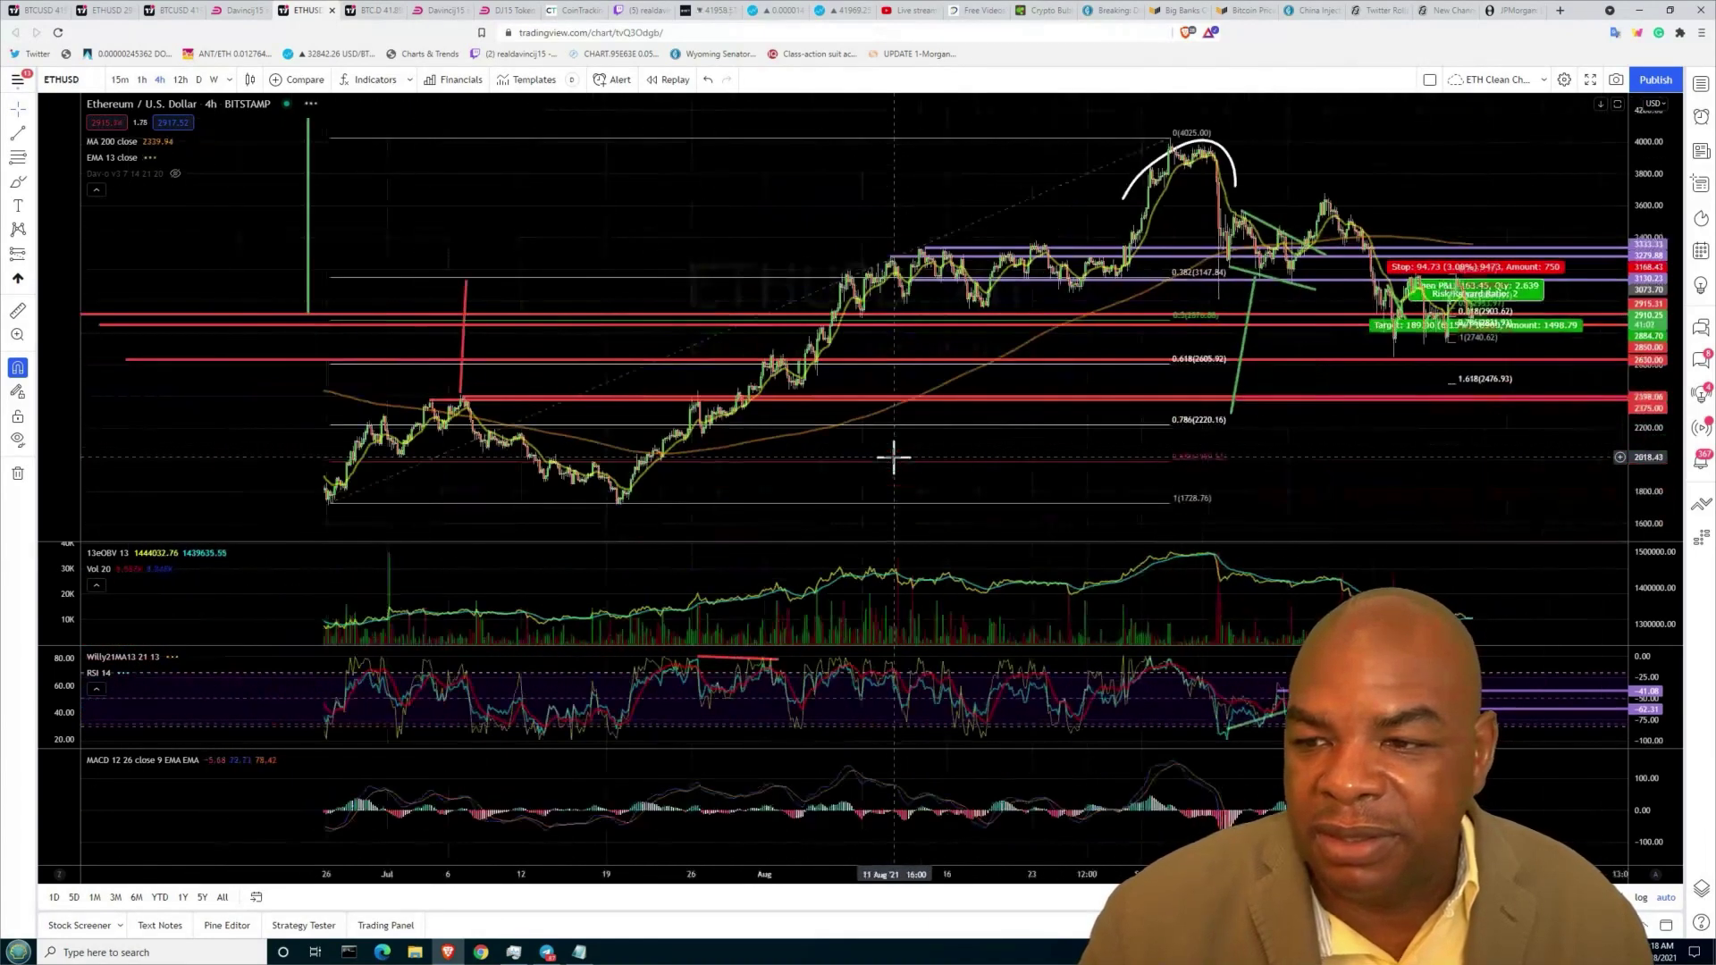
{"action": "scroll", "coordinate": [893, 456], "scroll_direction": "down", "scroll_amount": 2}
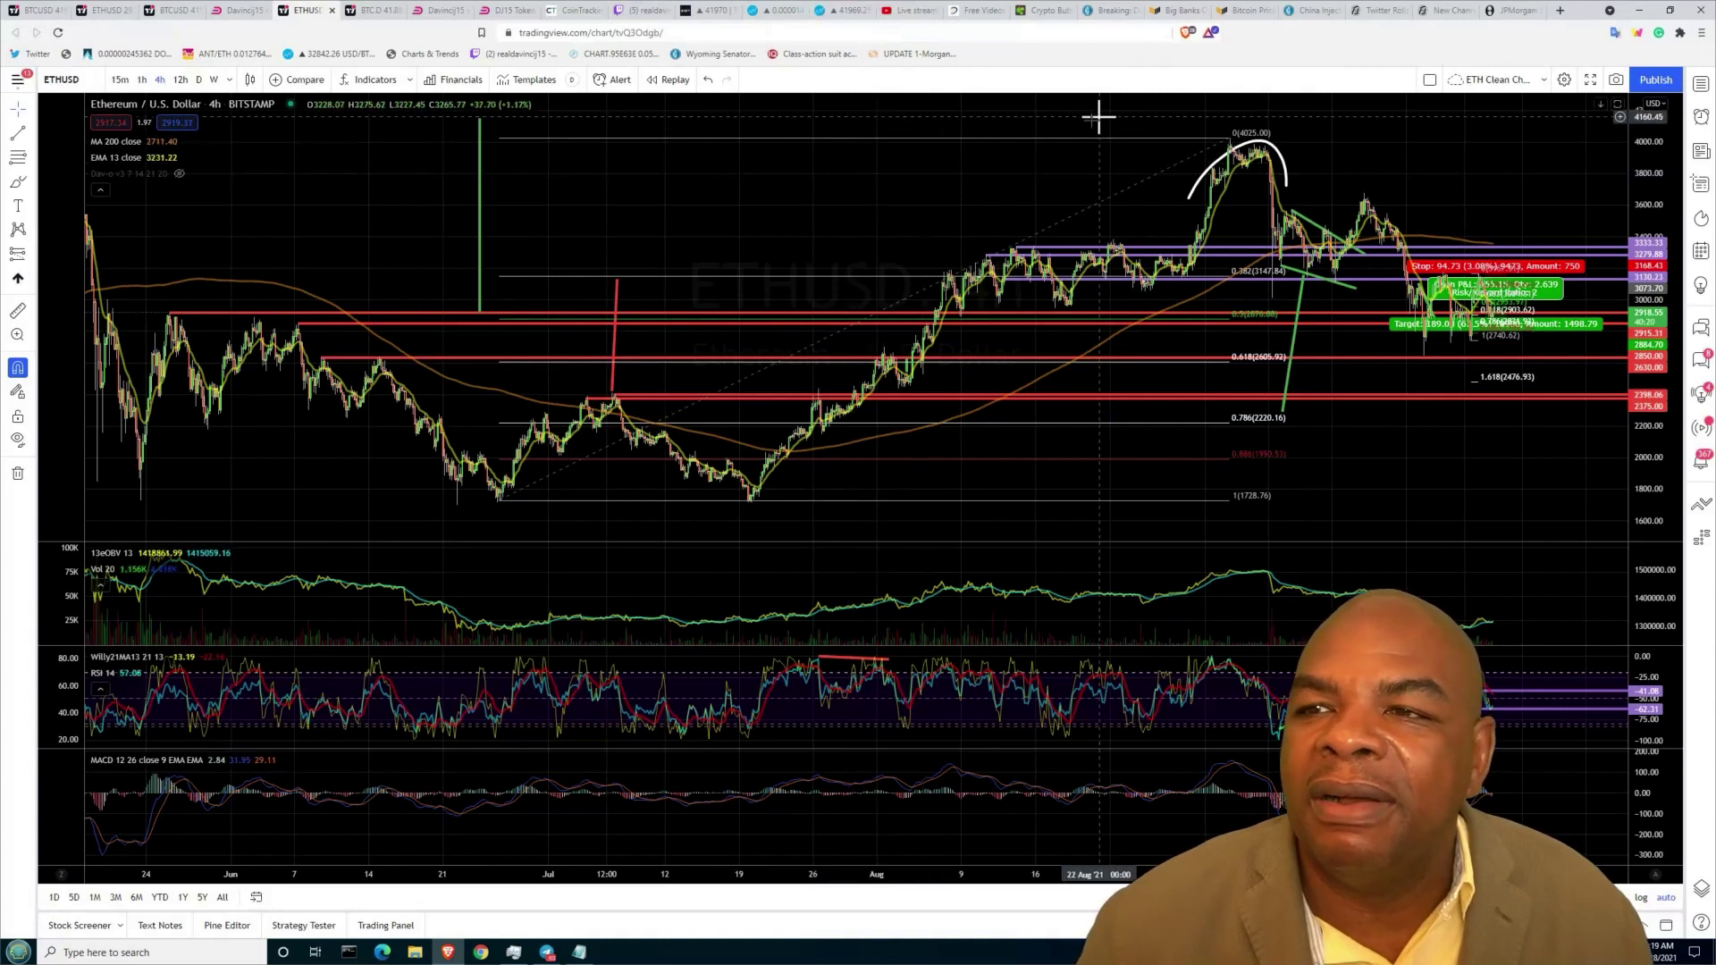
{"action": "left_click", "coordinate": [365, 13]}
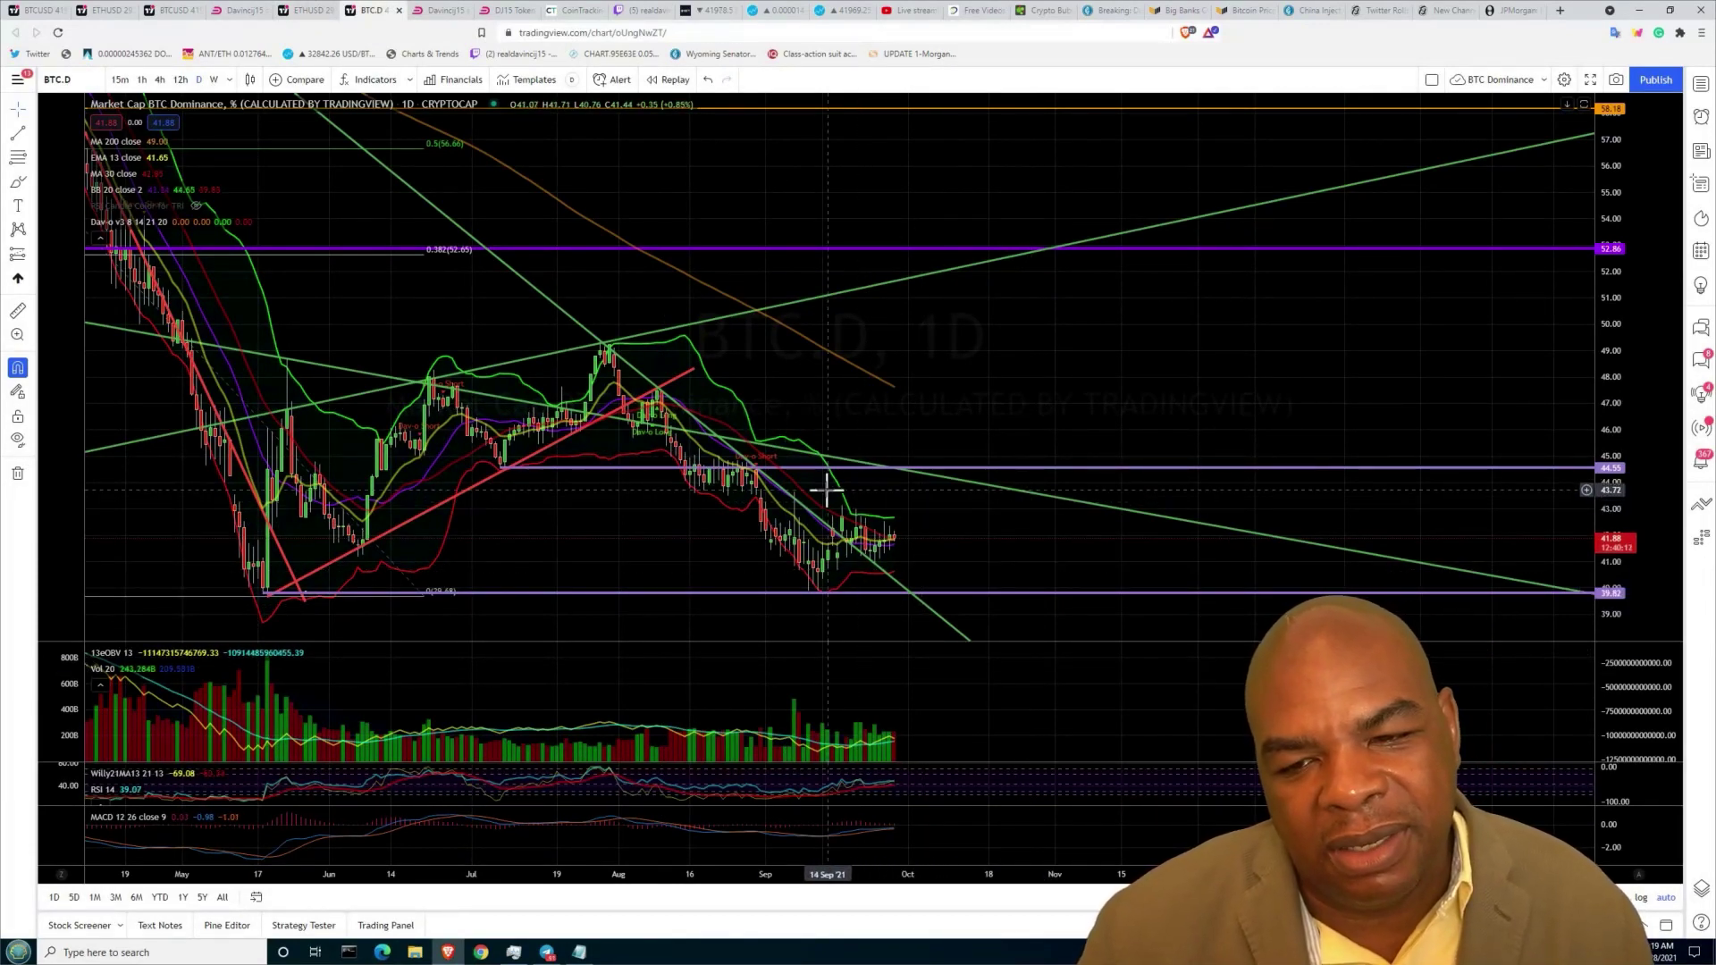
- Draw a descending green trend line from mid-September on the BTC Dominance chart
{"action": "left_click", "coordinate": [21, 134]}
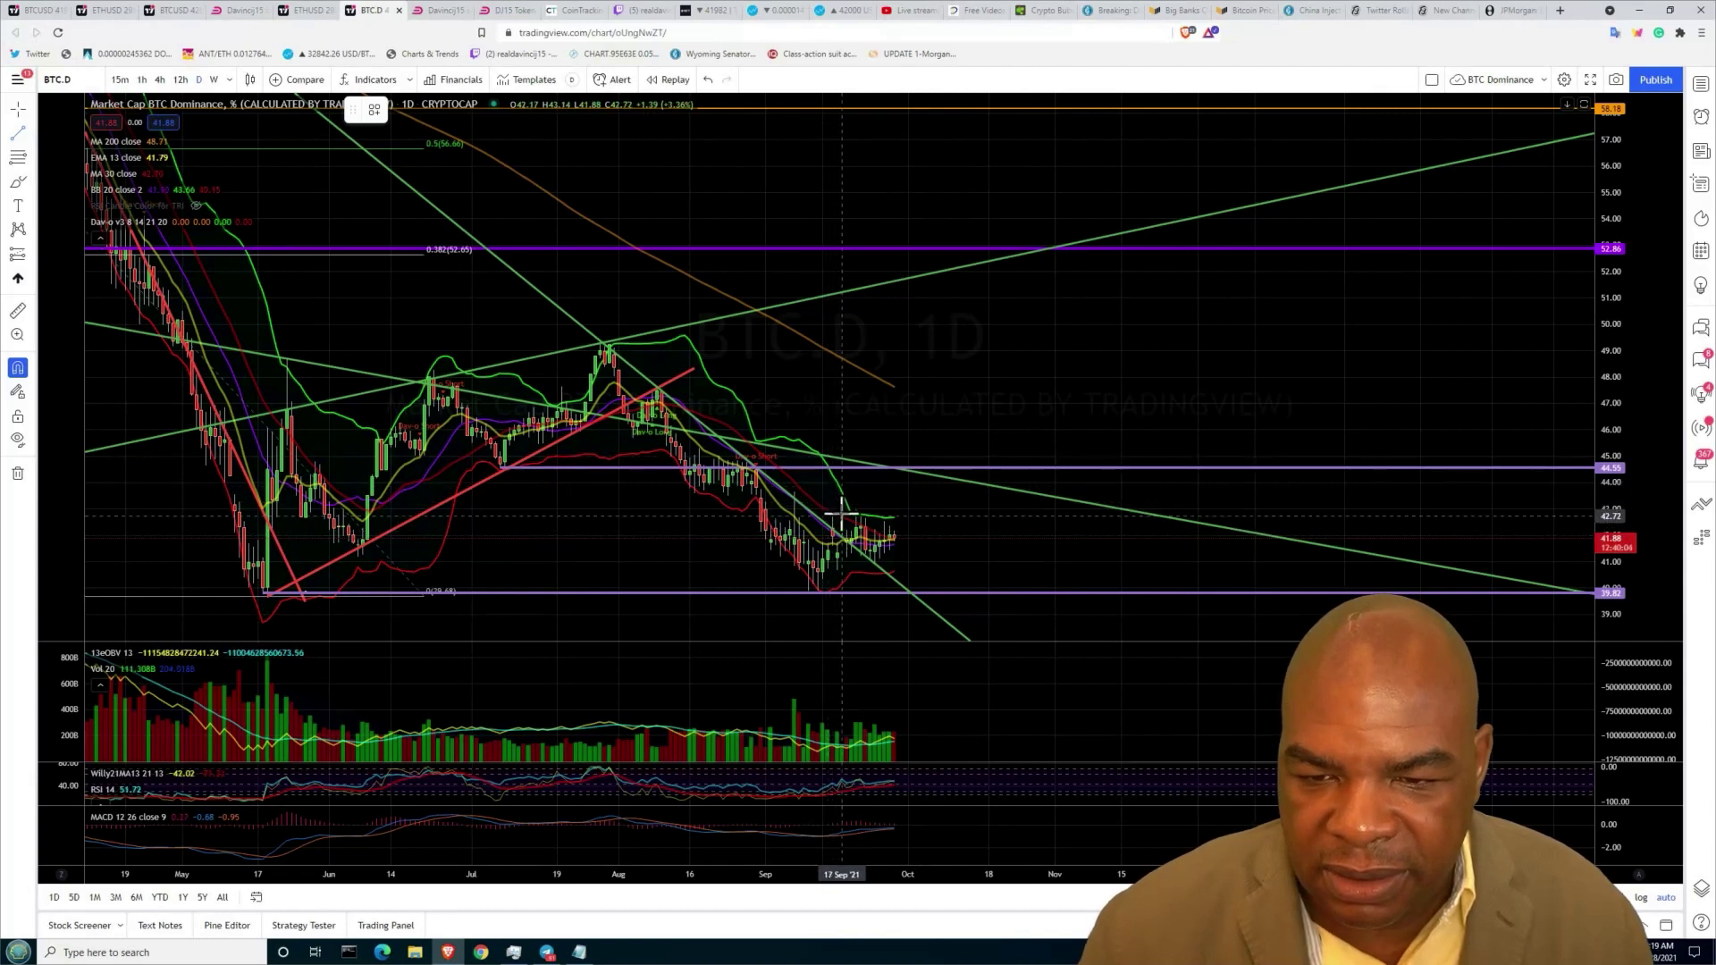
{"action": "left_click_drag", "start_coordinate": [938, 561], "coordinate": [945, 547]}
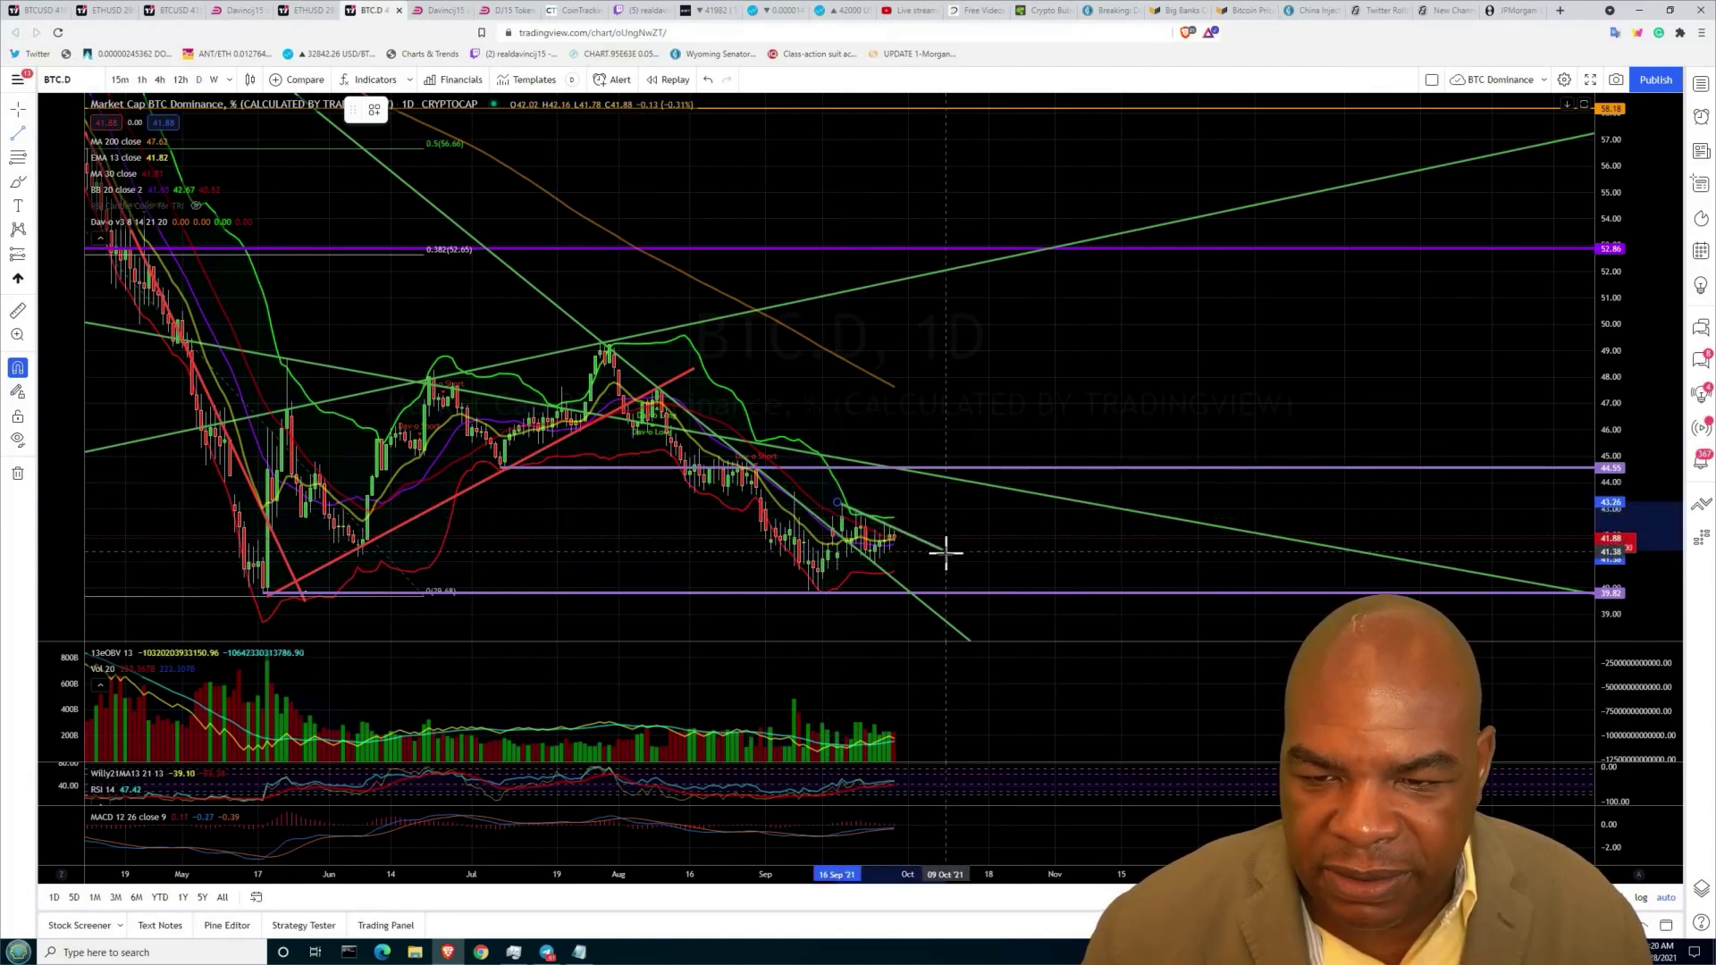
{"action": "left_click", "coordinate": [945, 558]}
{"action": "mouse_move", "coordinate": [110, 157]}
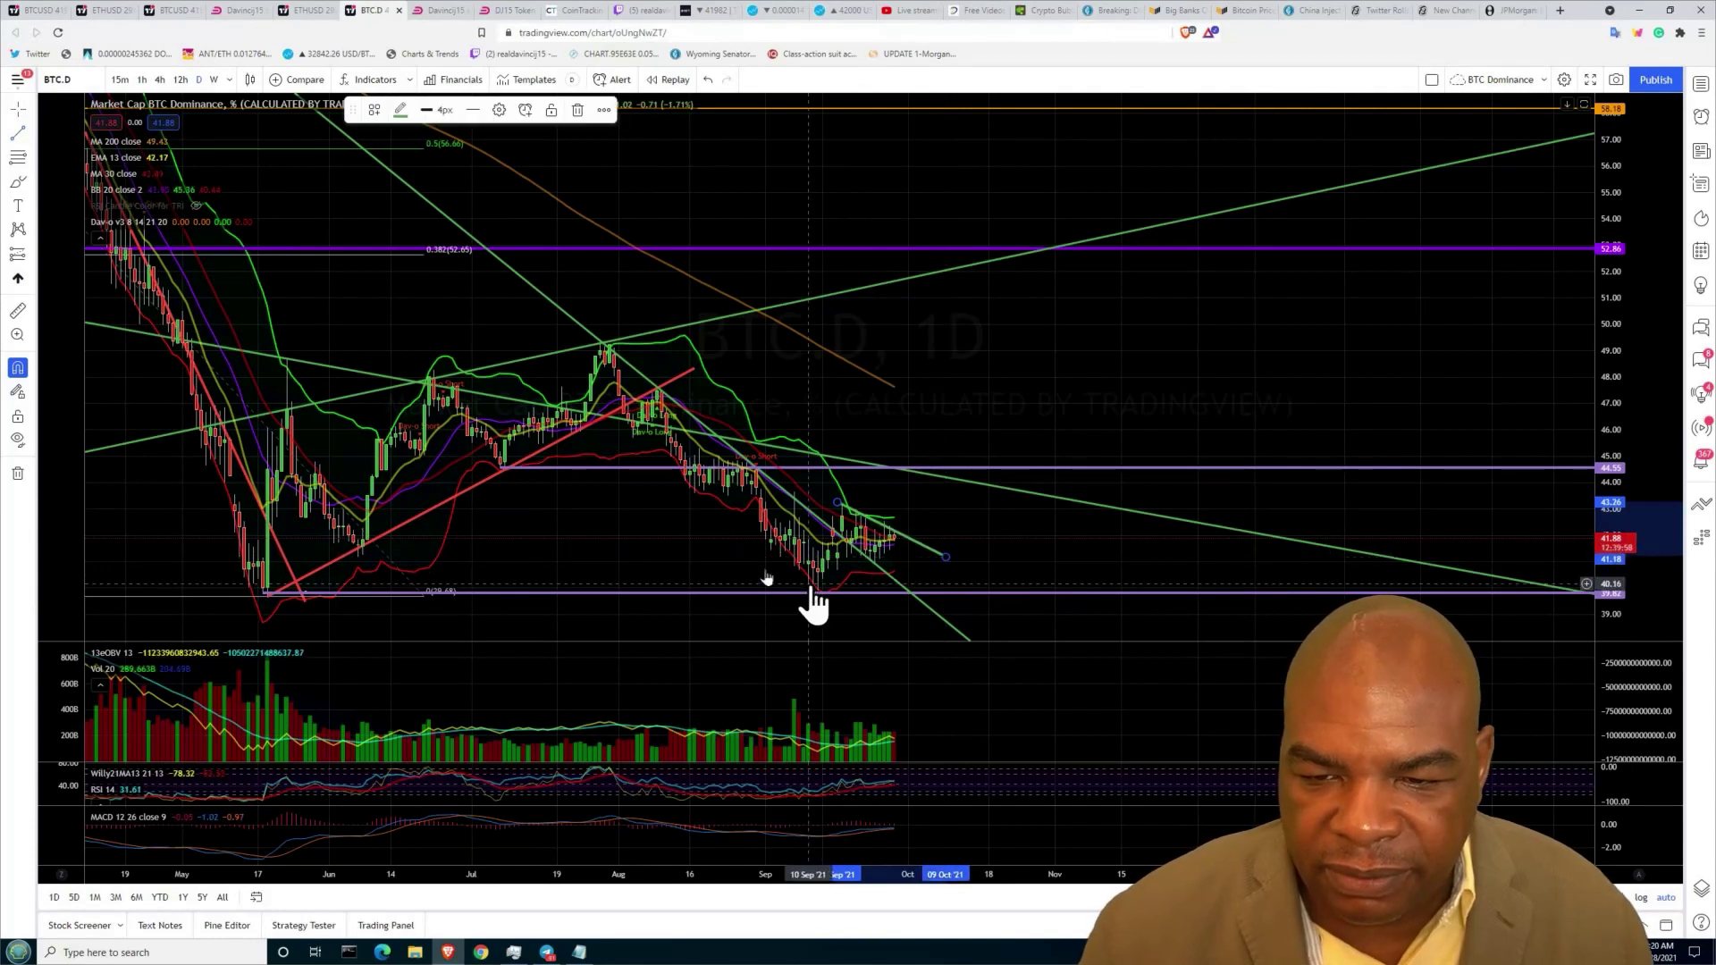
- Draw a second, rising trend line with its start moved back to 24 Sep
{"action": "left_click", "coordinate": [15, 134]}
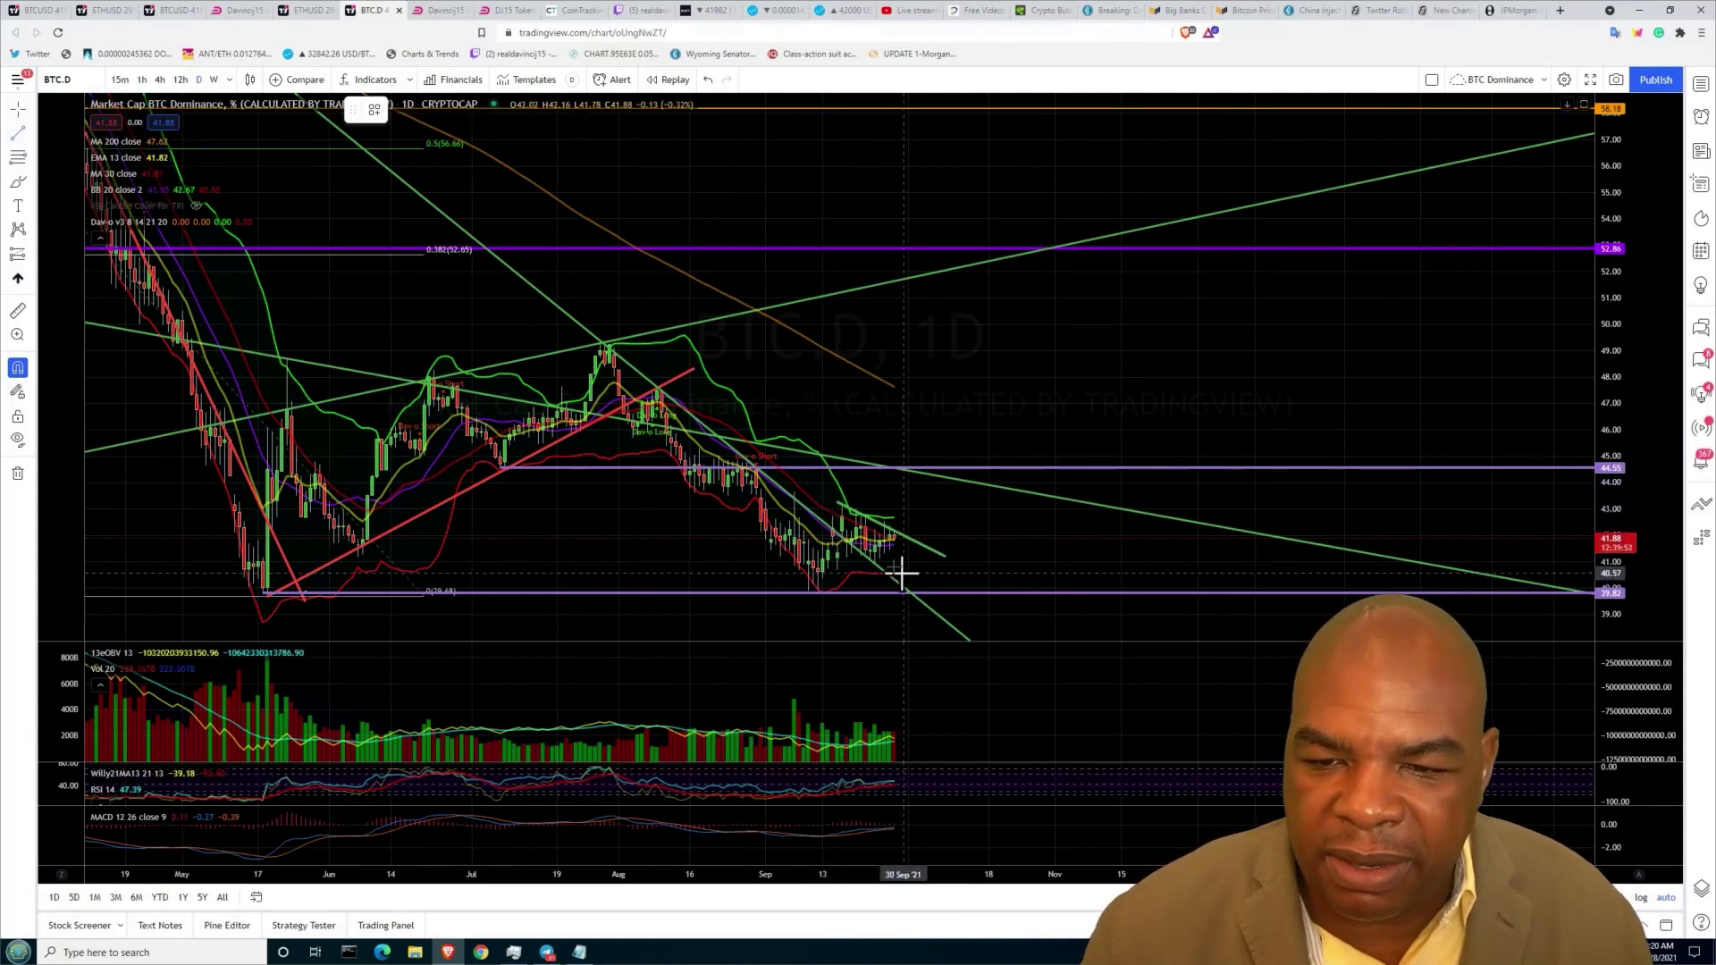
{"action": "left_click", "coordinate": [861, 563]}
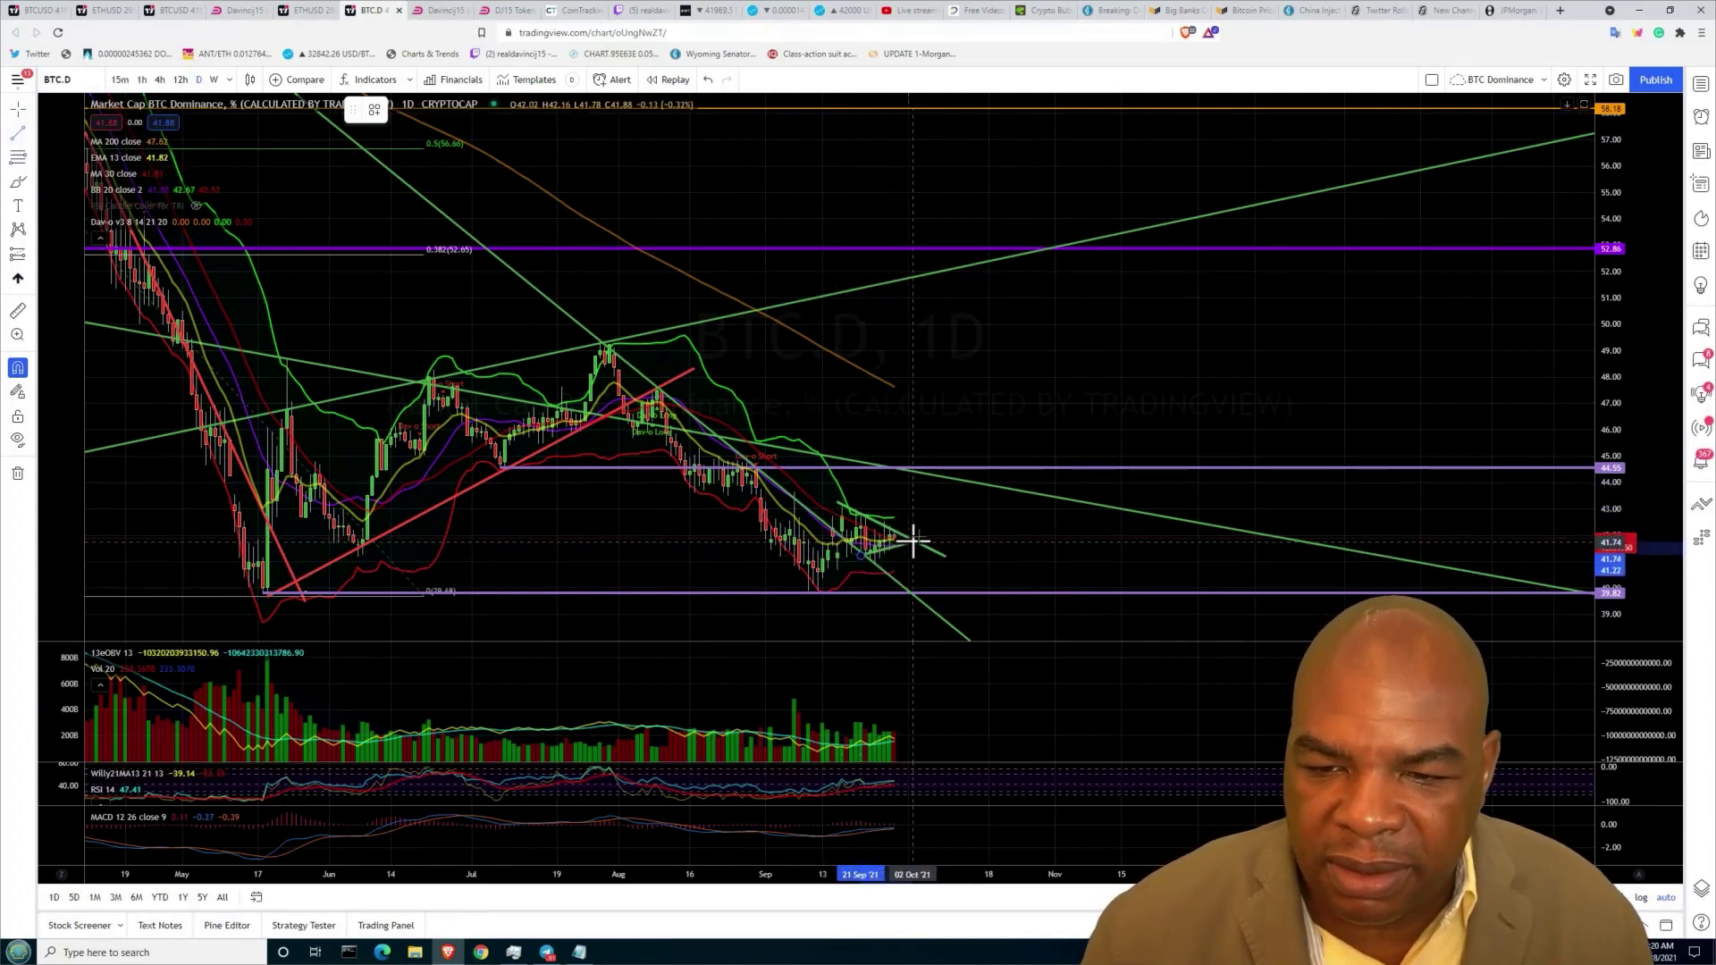
{"action": "left_click", "coordinate": [923, 533]}
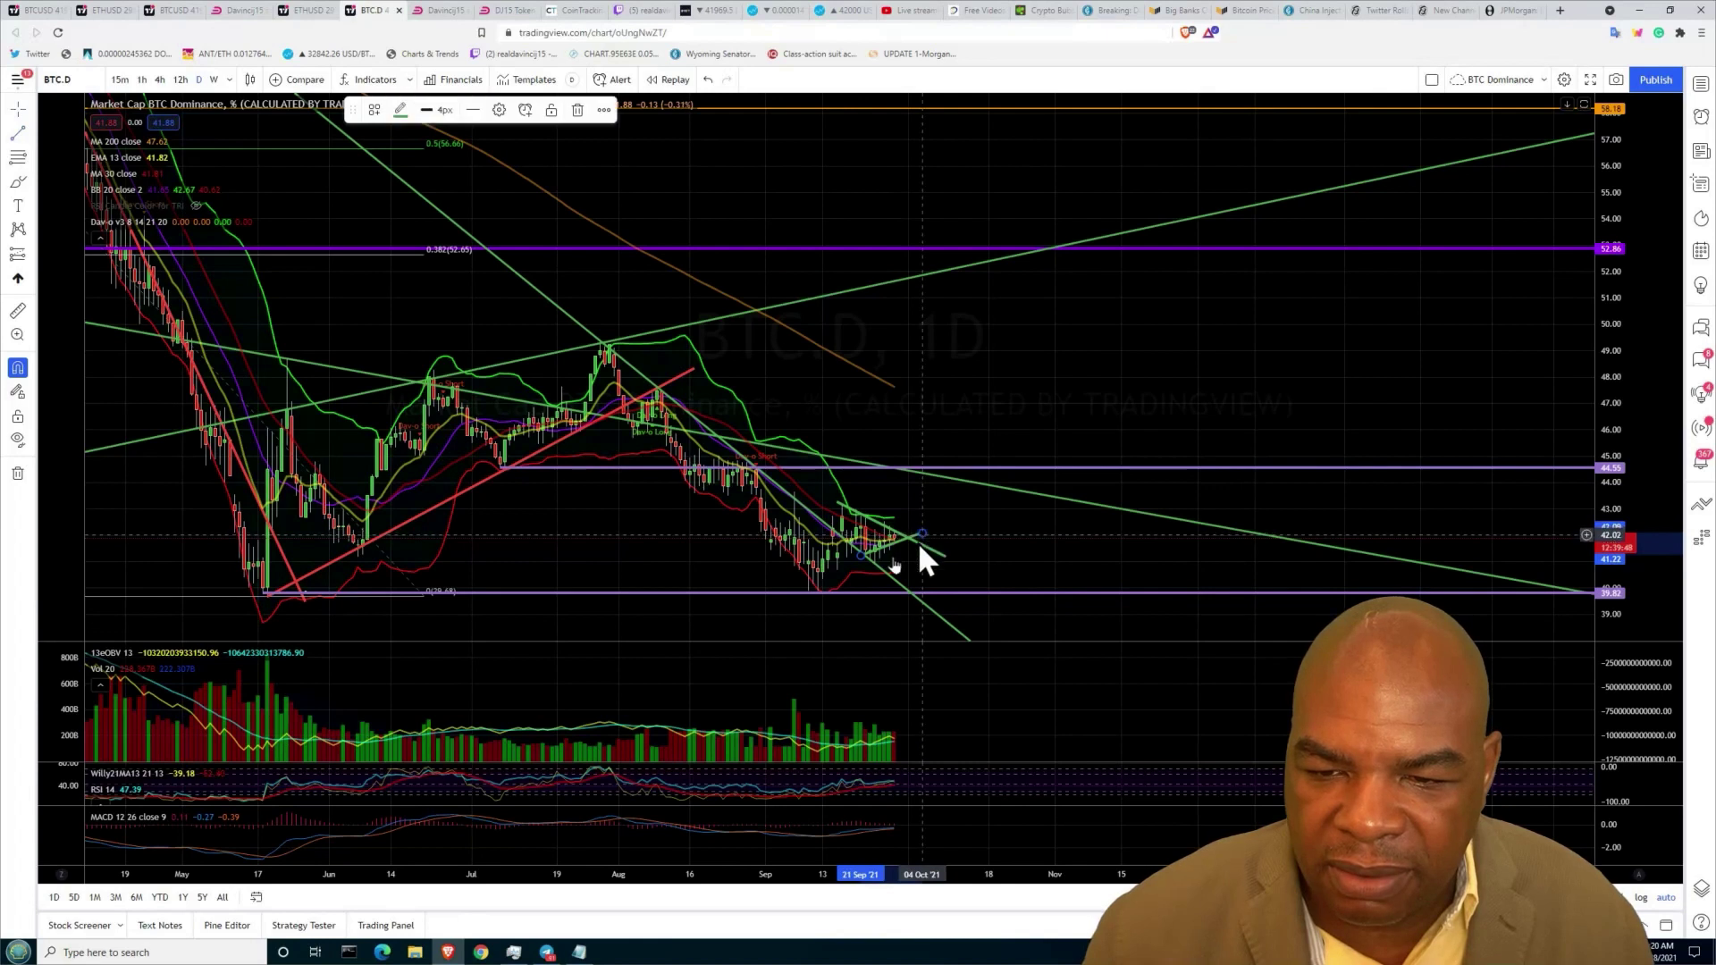
{"action": "left_click", "coordinate": [852, 554]}
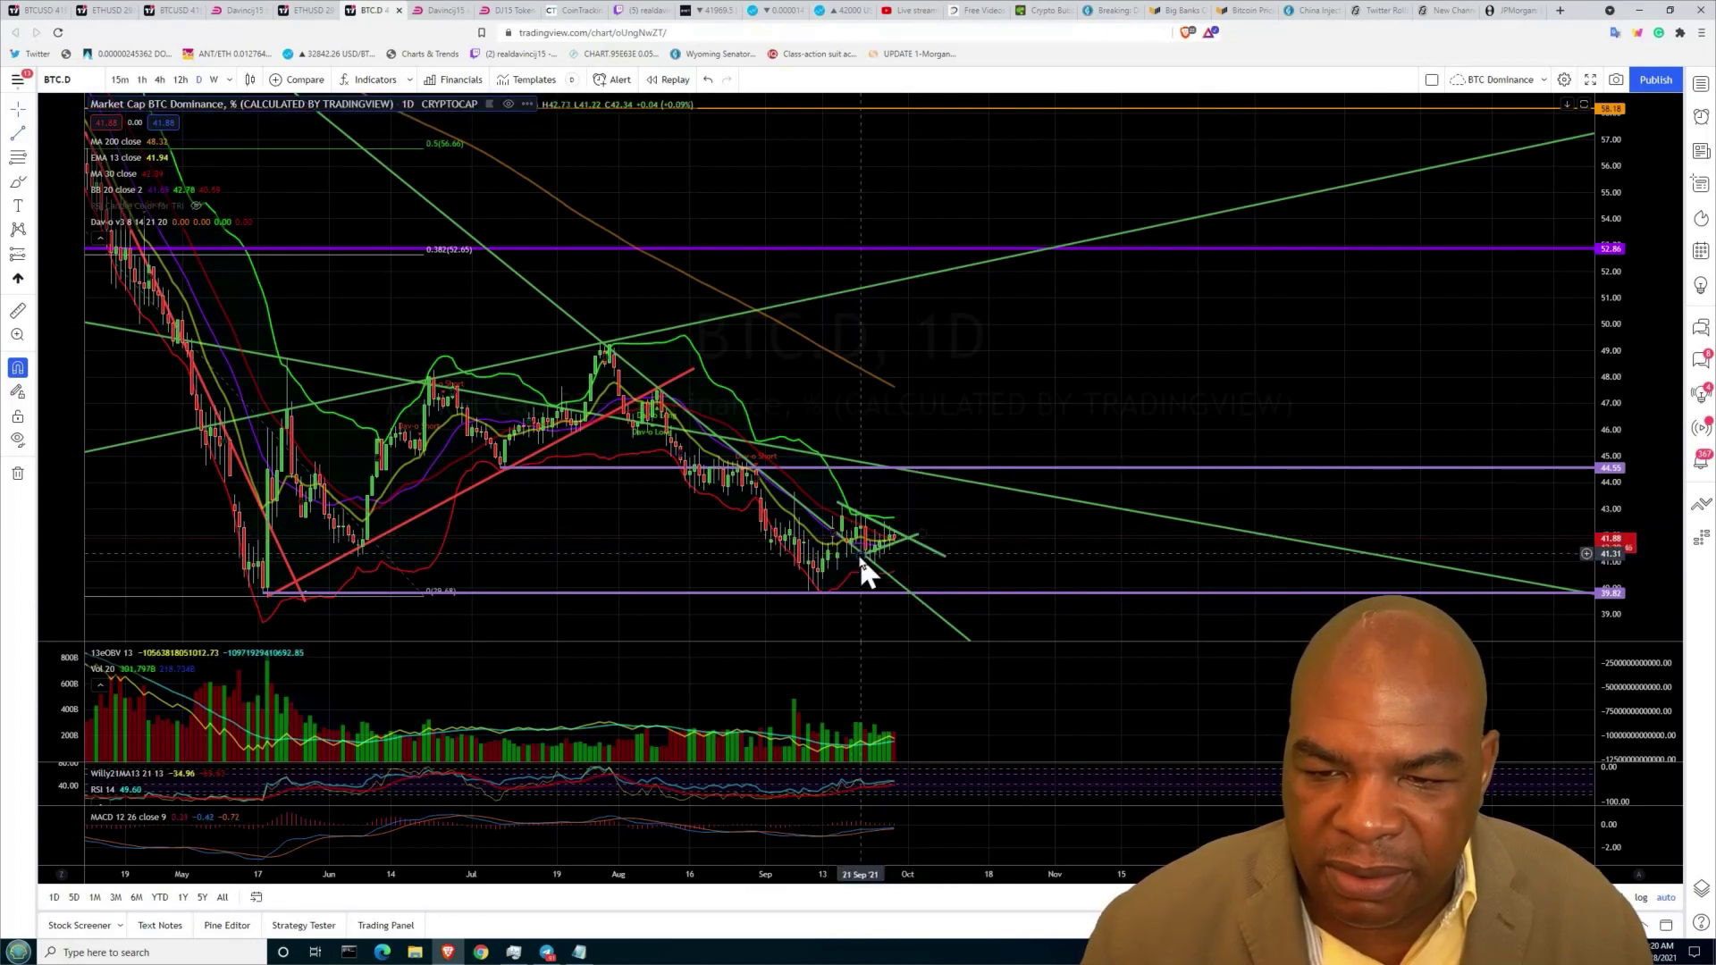
{"action": "left_click", "coordinate": [863, 558]}
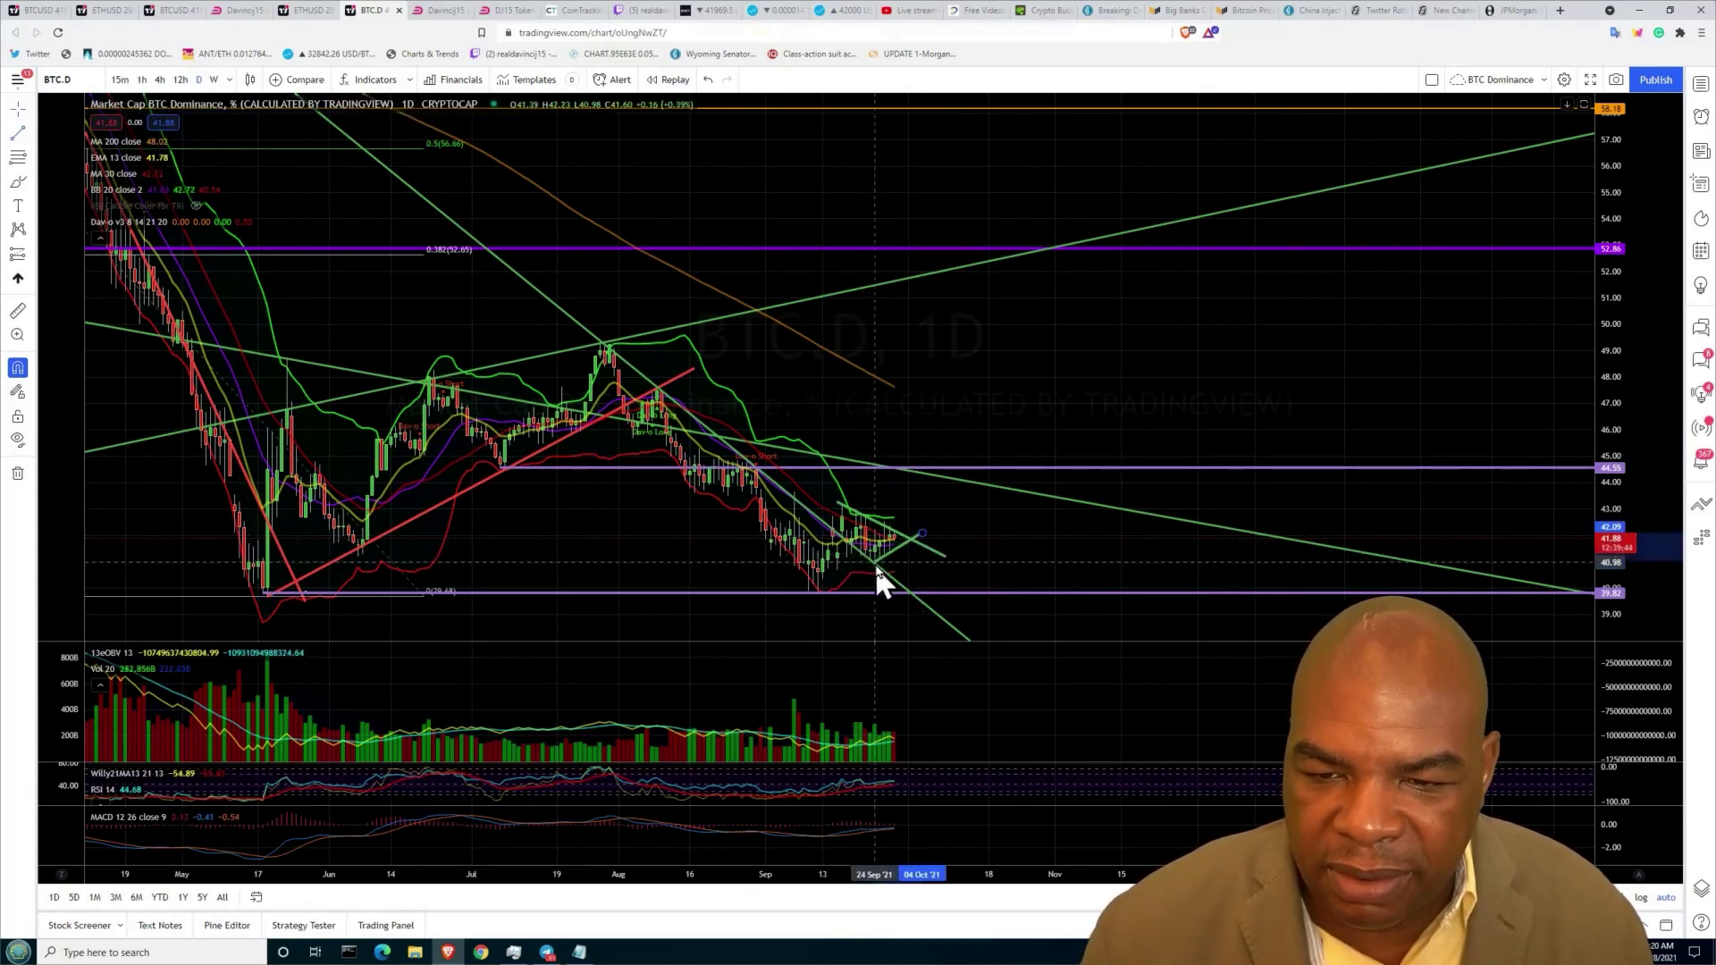
{"action": "left_click", "coordinate": [876, 565]}
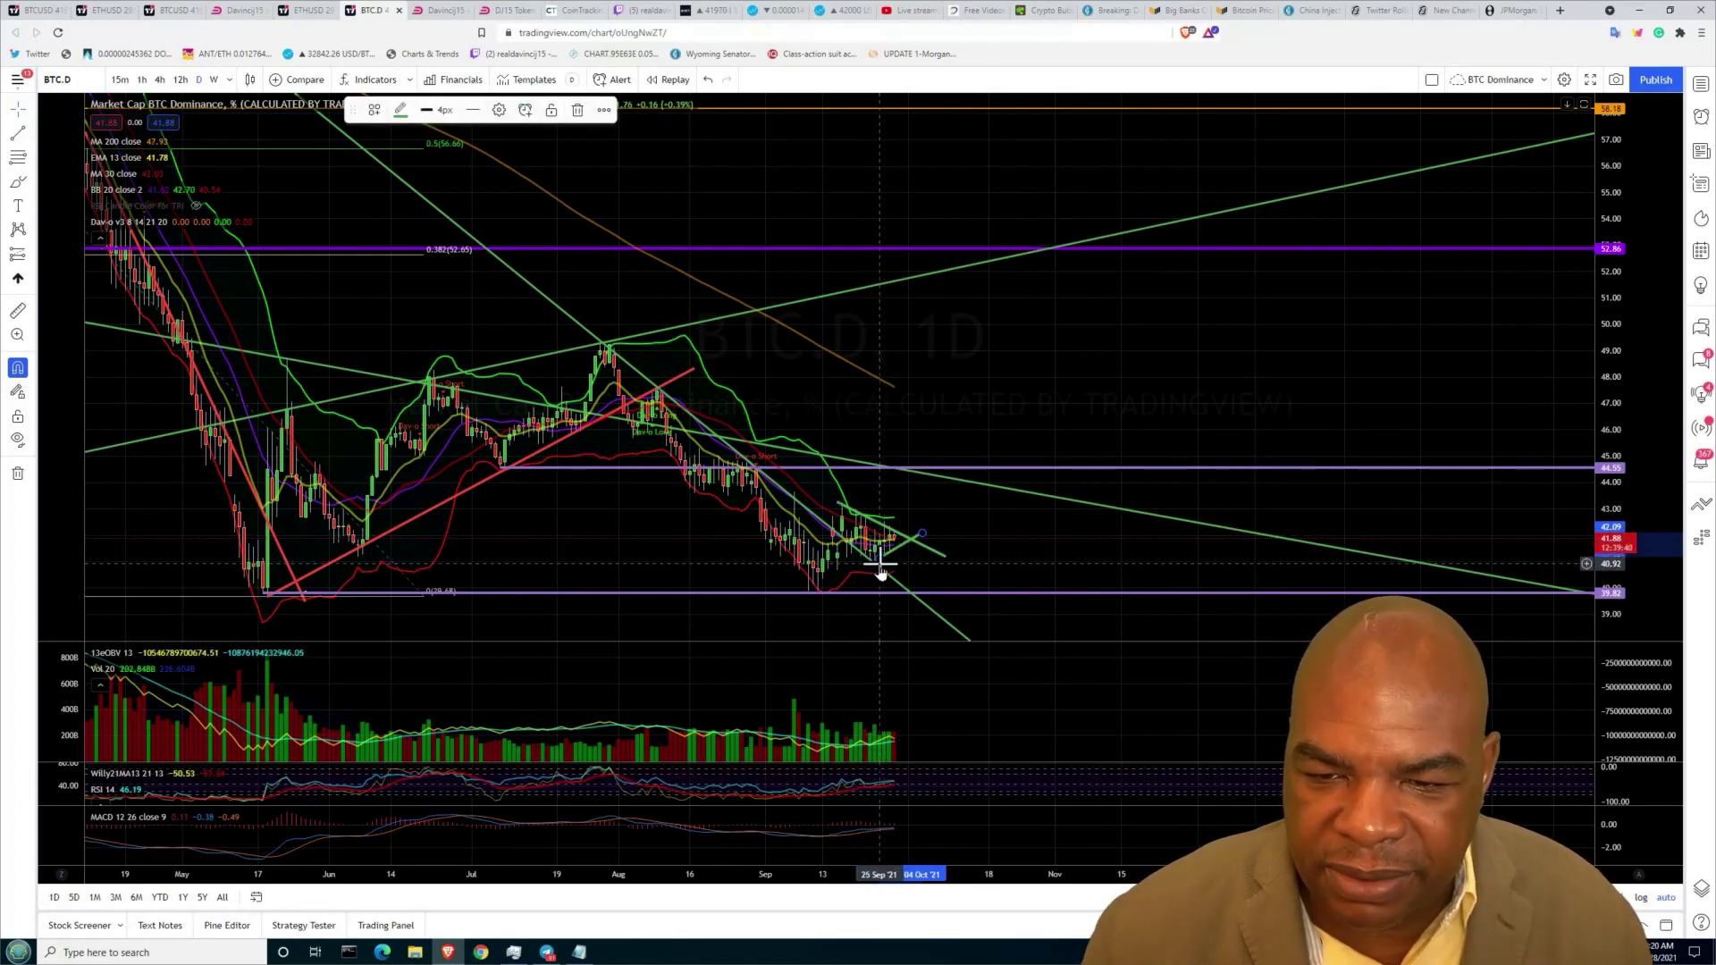
{"action": "left_click_drag", "start_coordinate": [884, 561], "coordinate": [874, 567]}
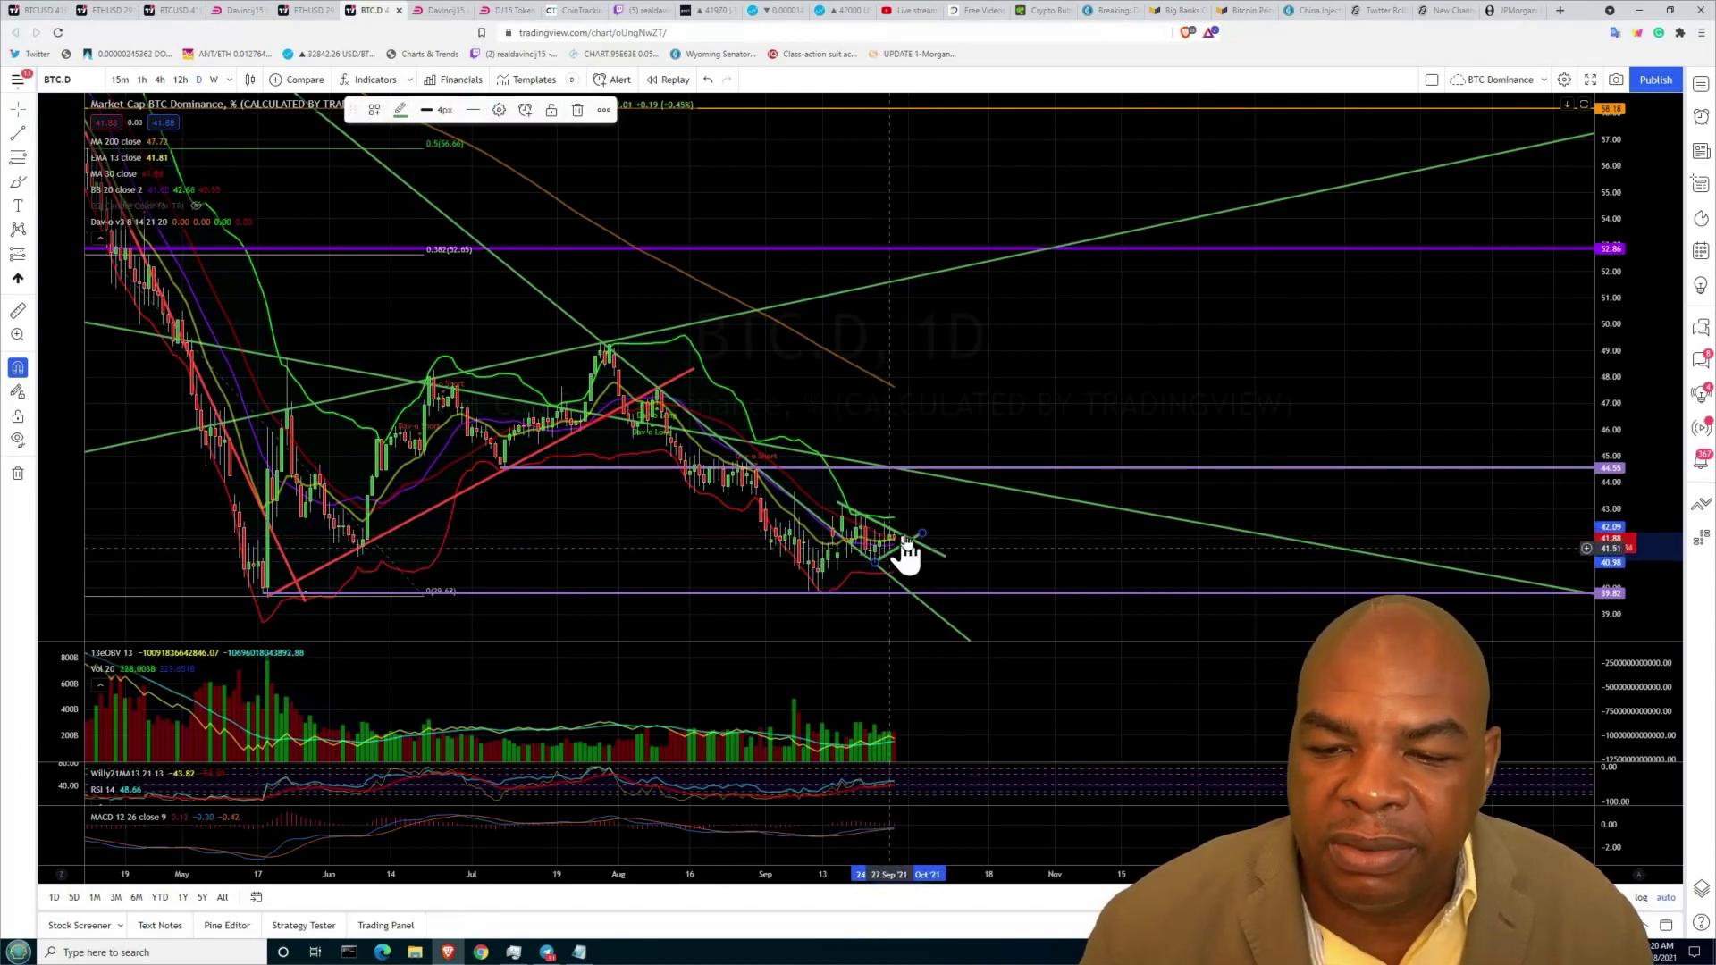
{"action": "left_click", "coordinate": [1039, 10]}
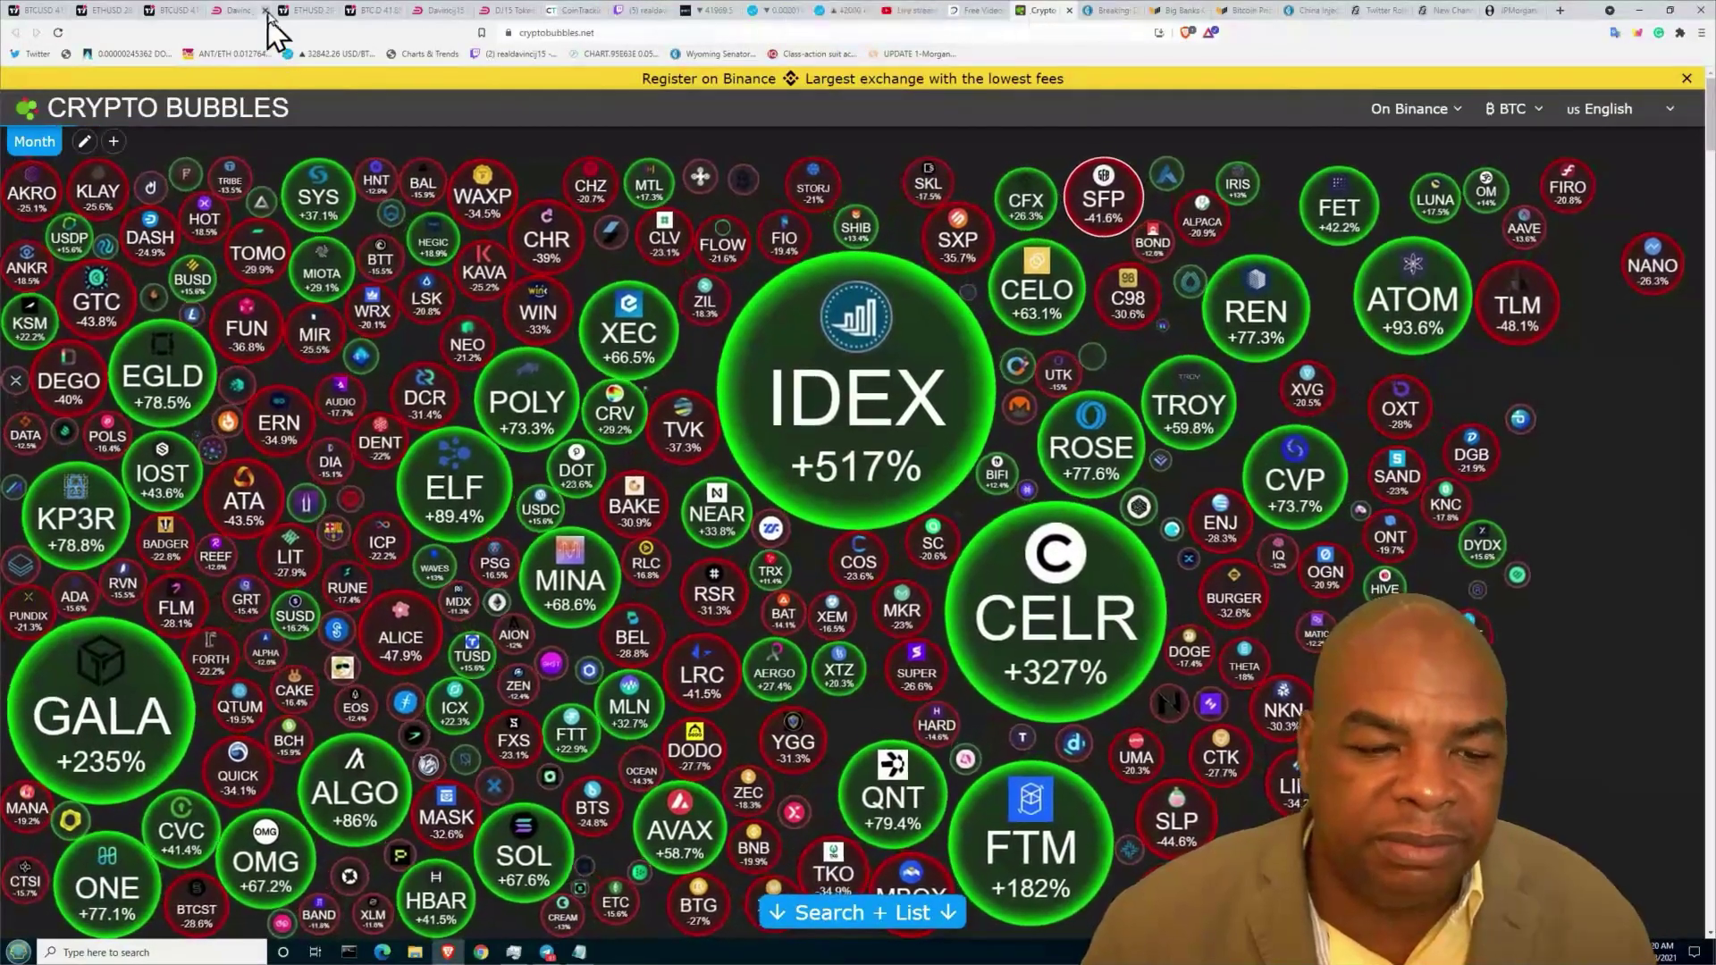
{"action": "left_click", "coordinate": [376, 12]}
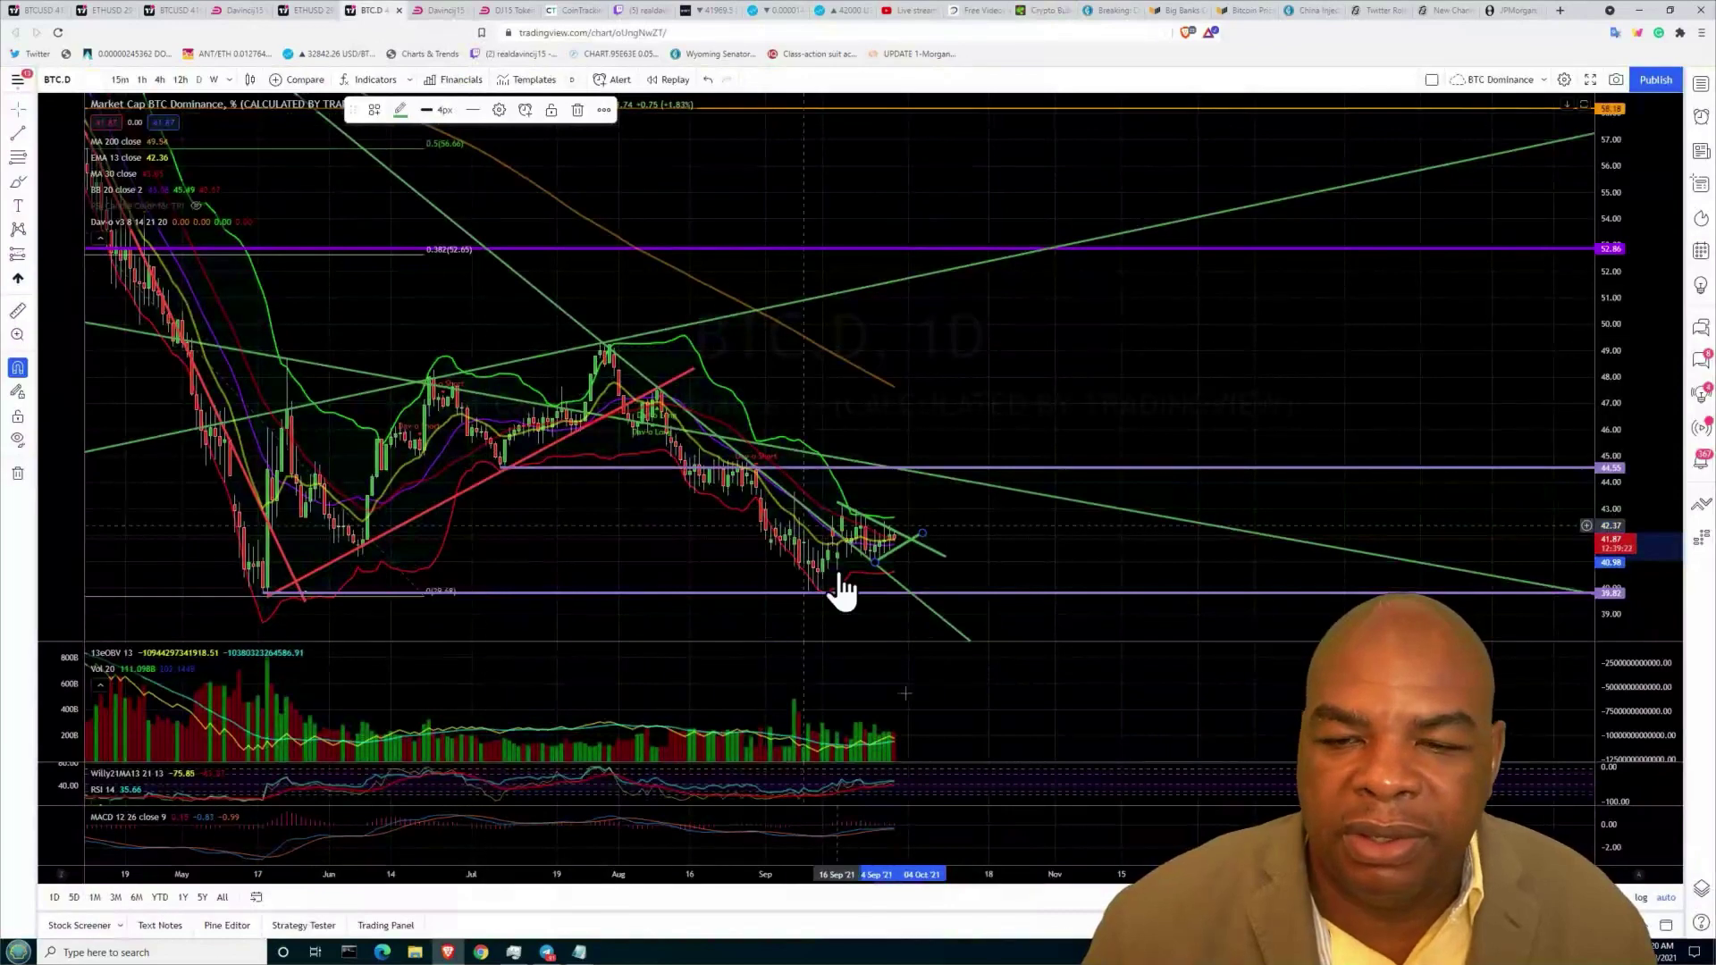
- Drag the short green trend line's endpoint up and left to reshape the wedge
{"action": "left_click_drag", "start_coordinate": [929, 541], "coordinate": [919, 525]}
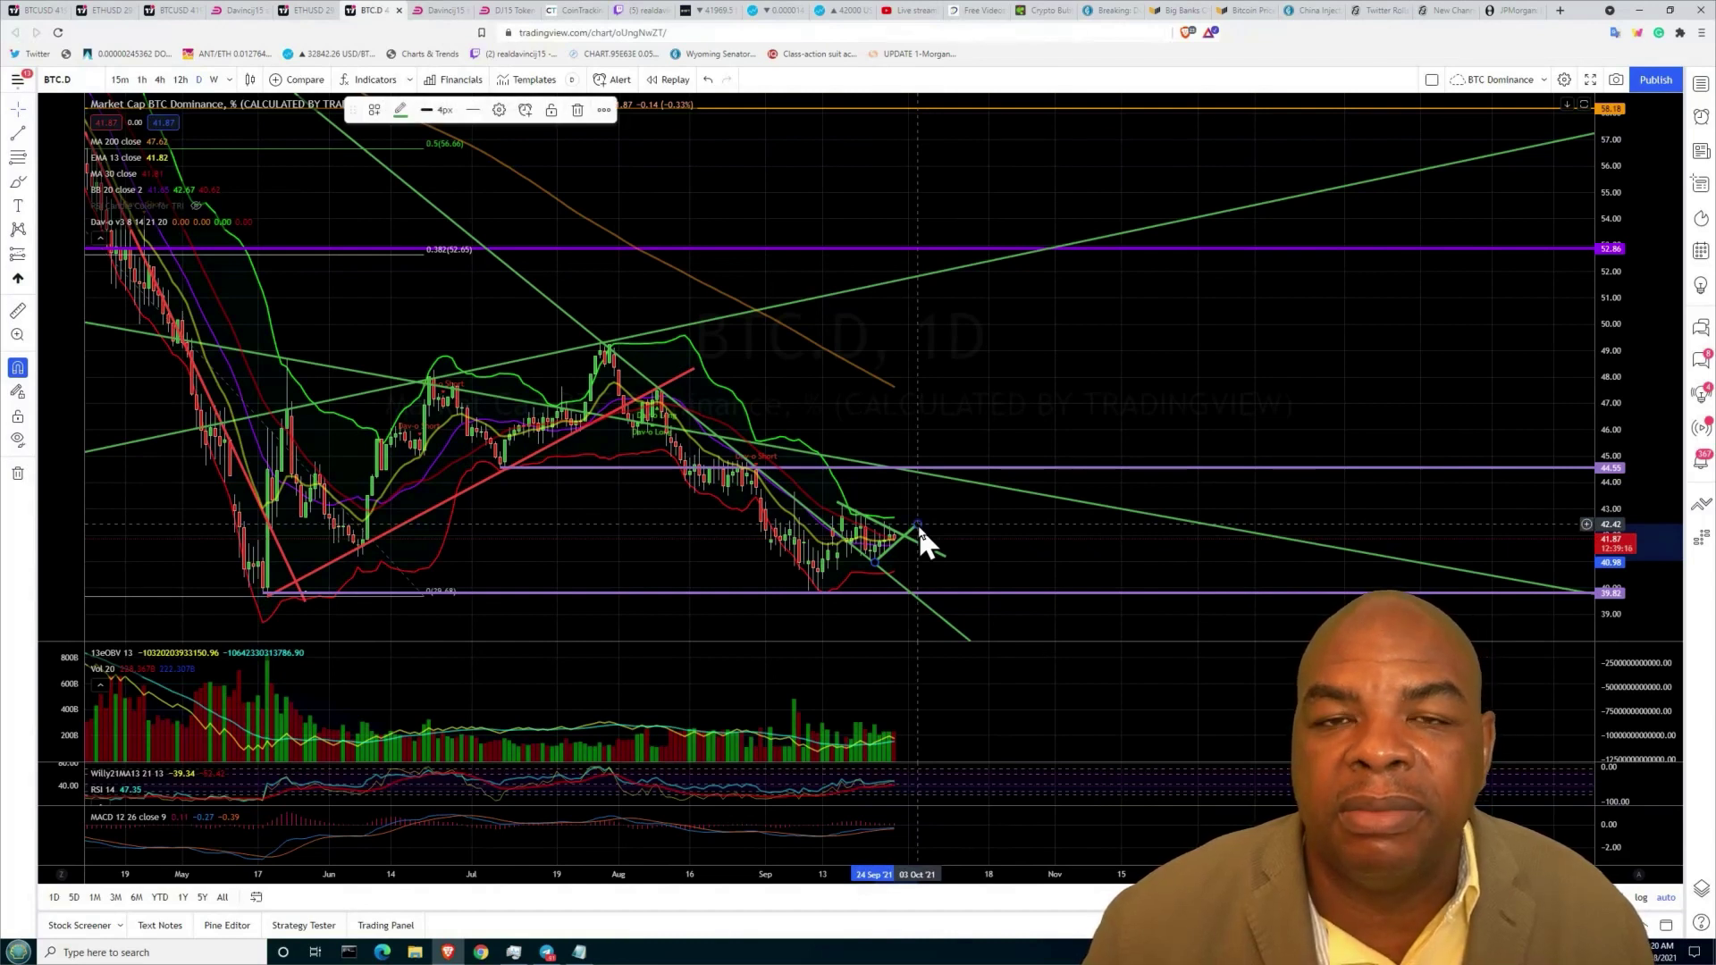